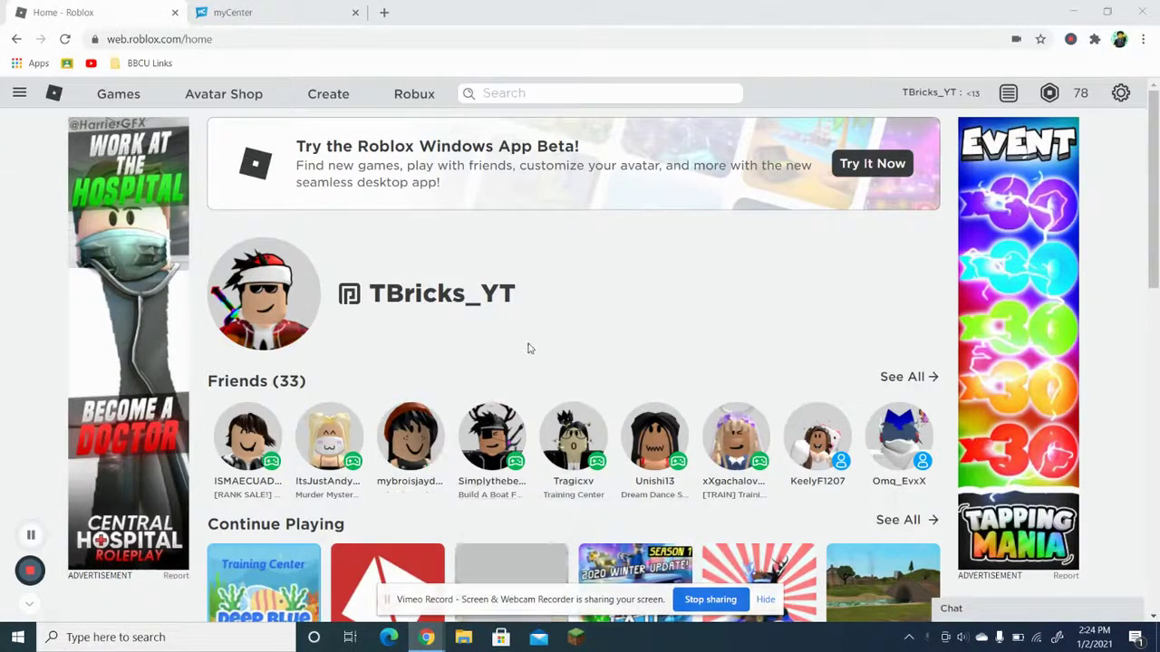
# Switch to the myCenter site and look over its home page
pyautogui.scroll(-1, 528, 344)
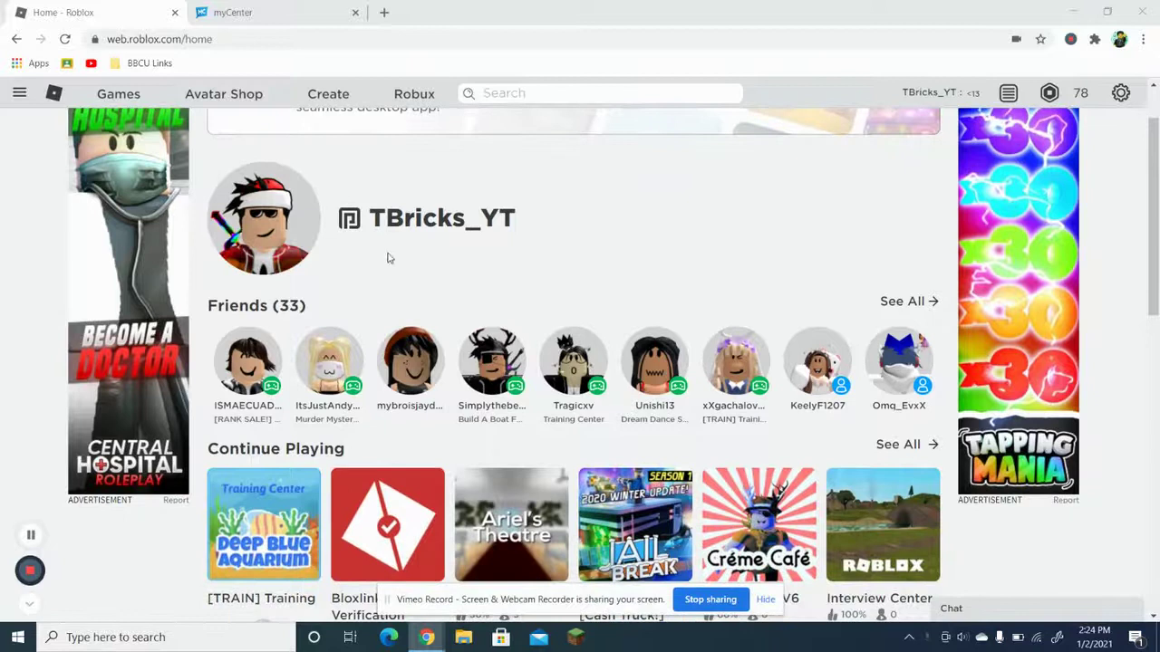
pyautogui.scroll(1, 384, 254)
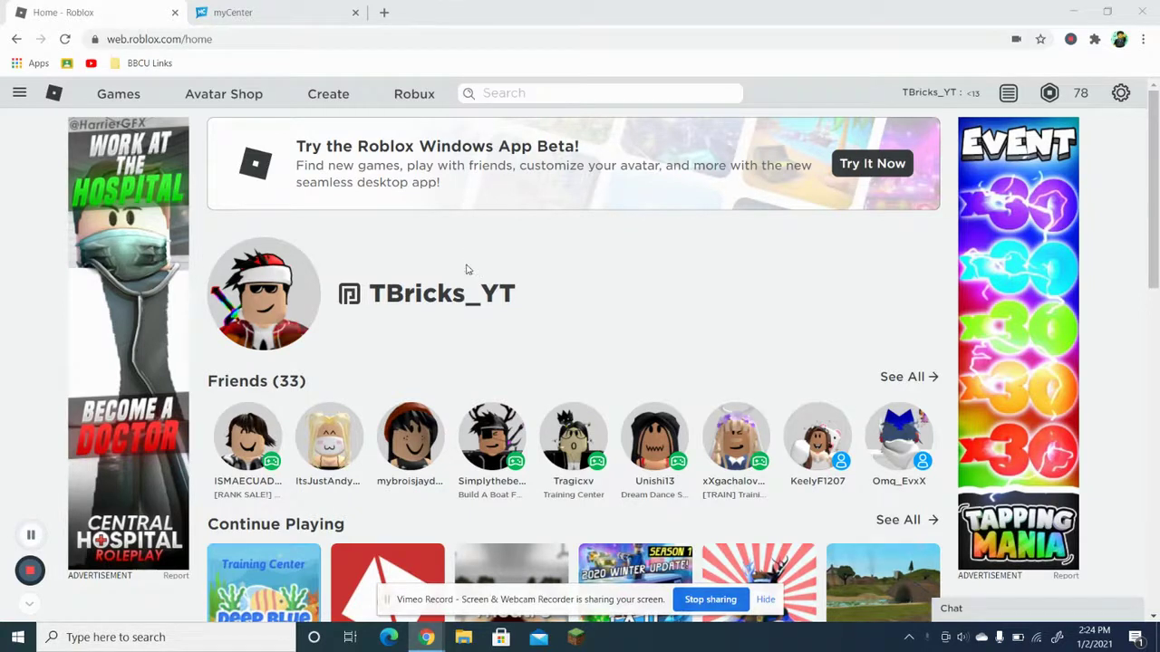
pyautogui.click(223, 20)
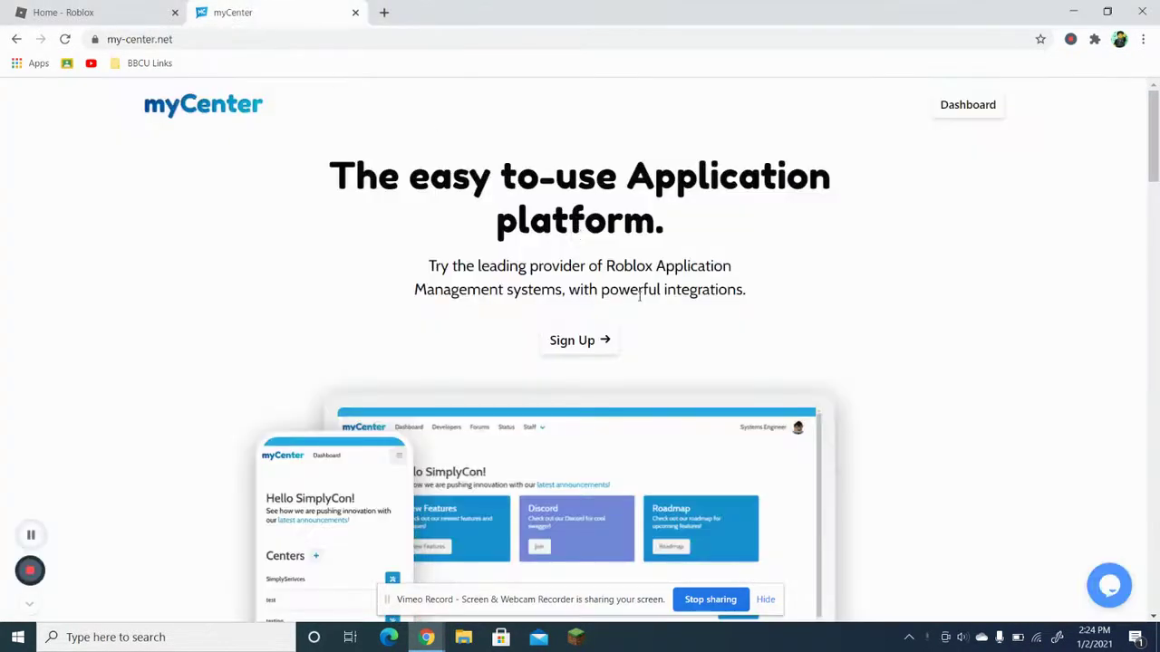
pyautogui.scroll(-1, 573, 299)
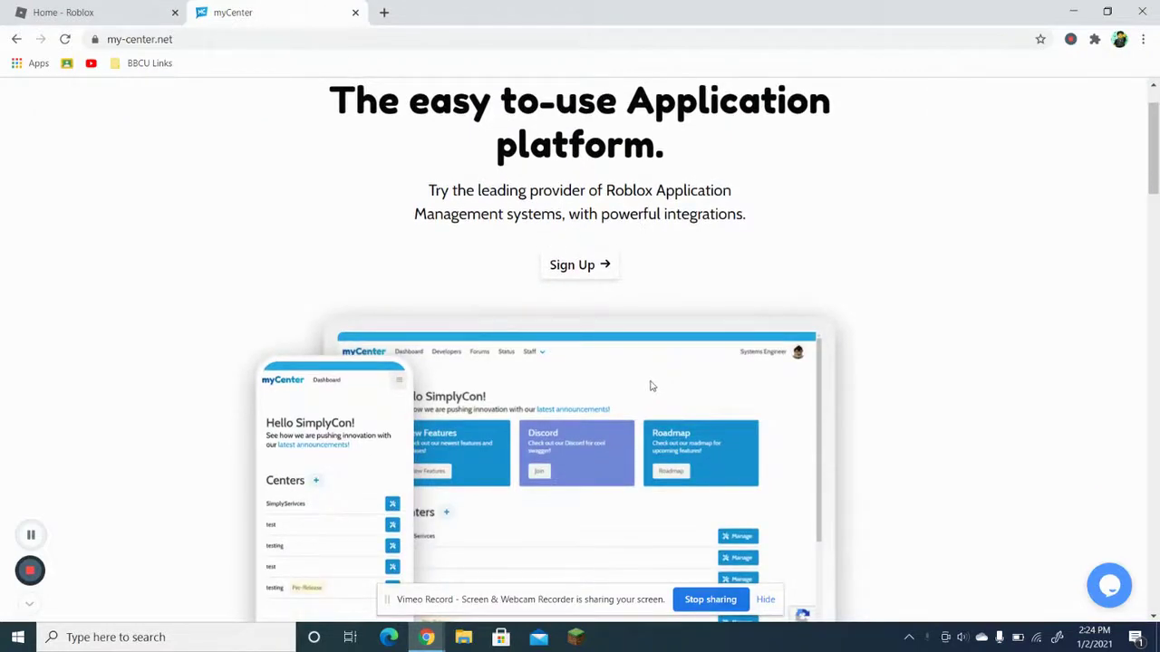
pyautogui.scroll(1, 643, 372)
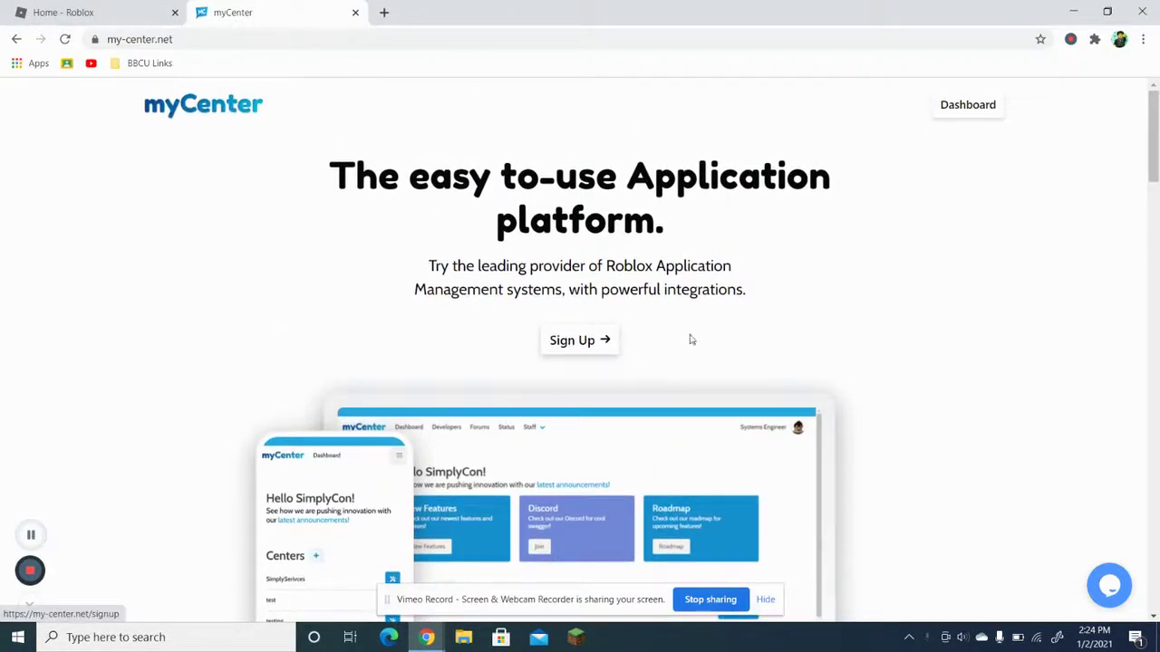
pyautogui.scroll(-6, 693, 340)
pyautogui.scroll(6, 707, 343)
# Go to the myCenter dashboard's Centers list and bring up the Create a Center form
pyautogui.click(960, 114)
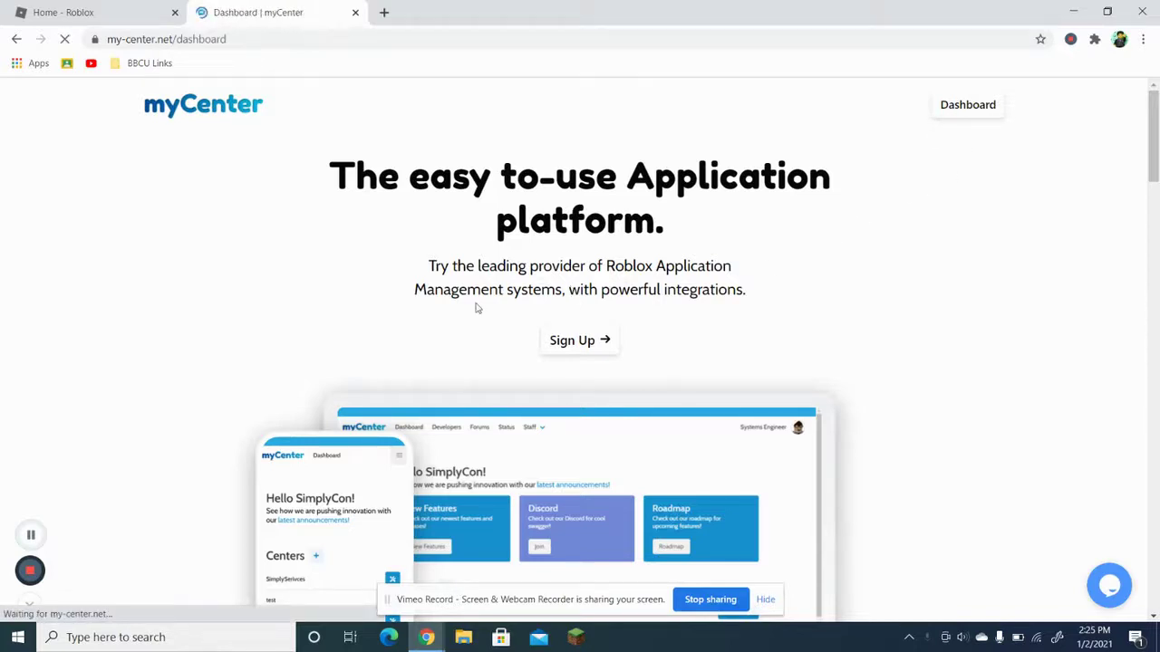
pyautogui.scroll(-1, 536, 286)
pyautogui.scroll(1, 537, 287)
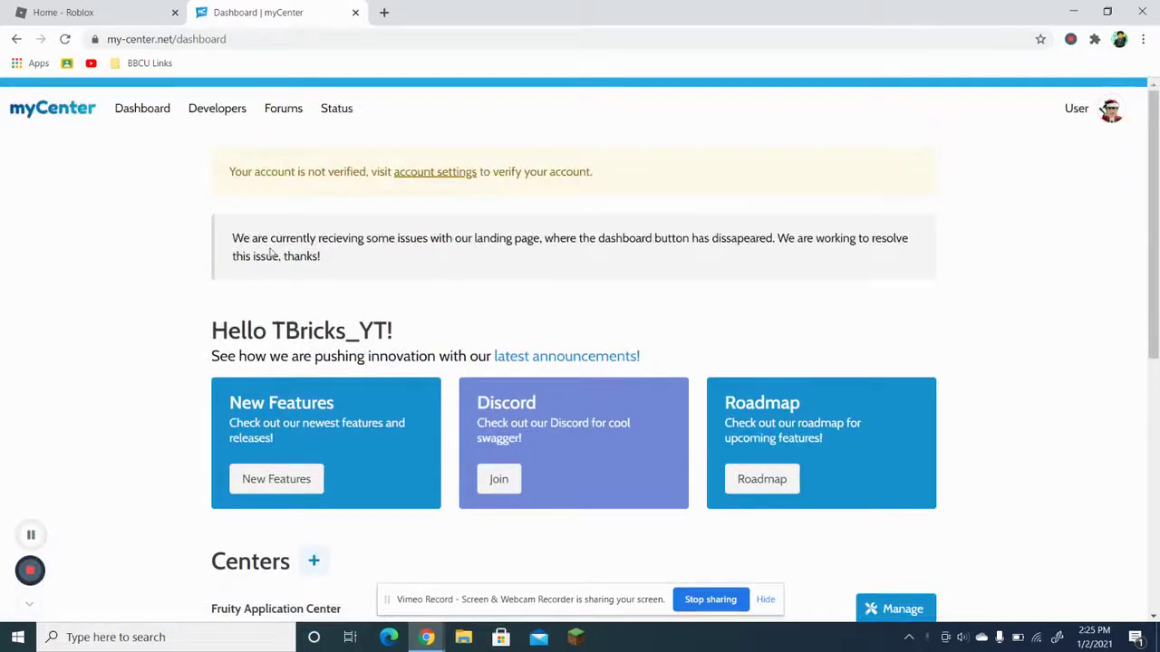
pyautogui.scroll(-1, 433, 299)
pyautogui.scroll(-4, 430, 399)
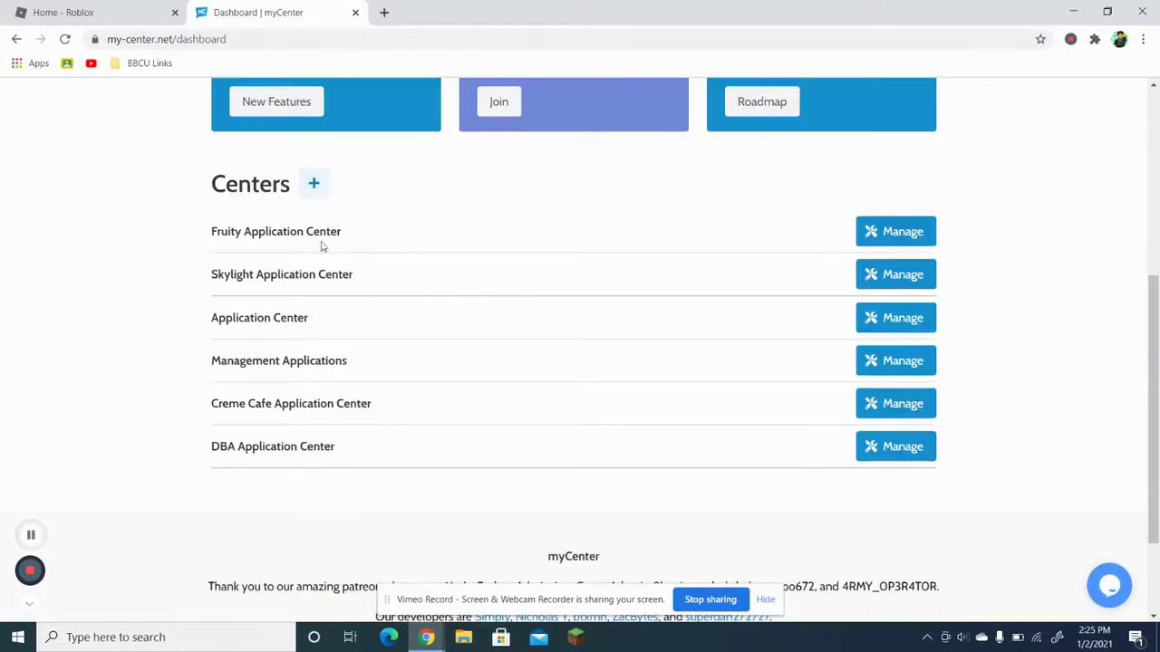
pyautogui.scroll(2, 299, 509)
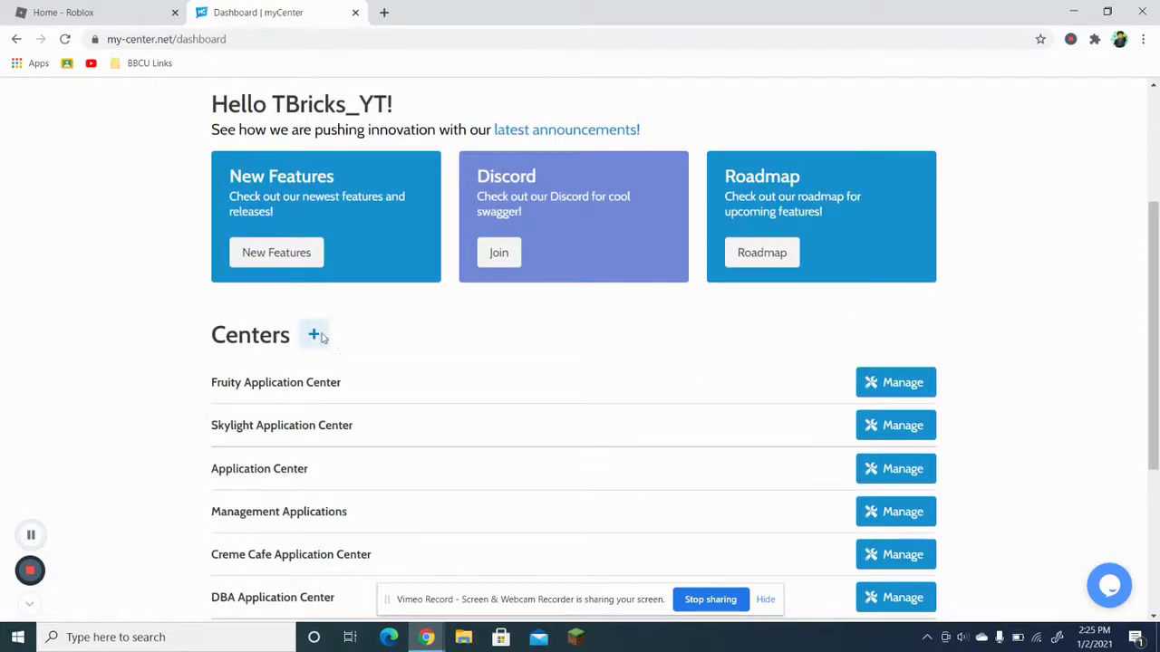
pyautogui.click(317, 336)
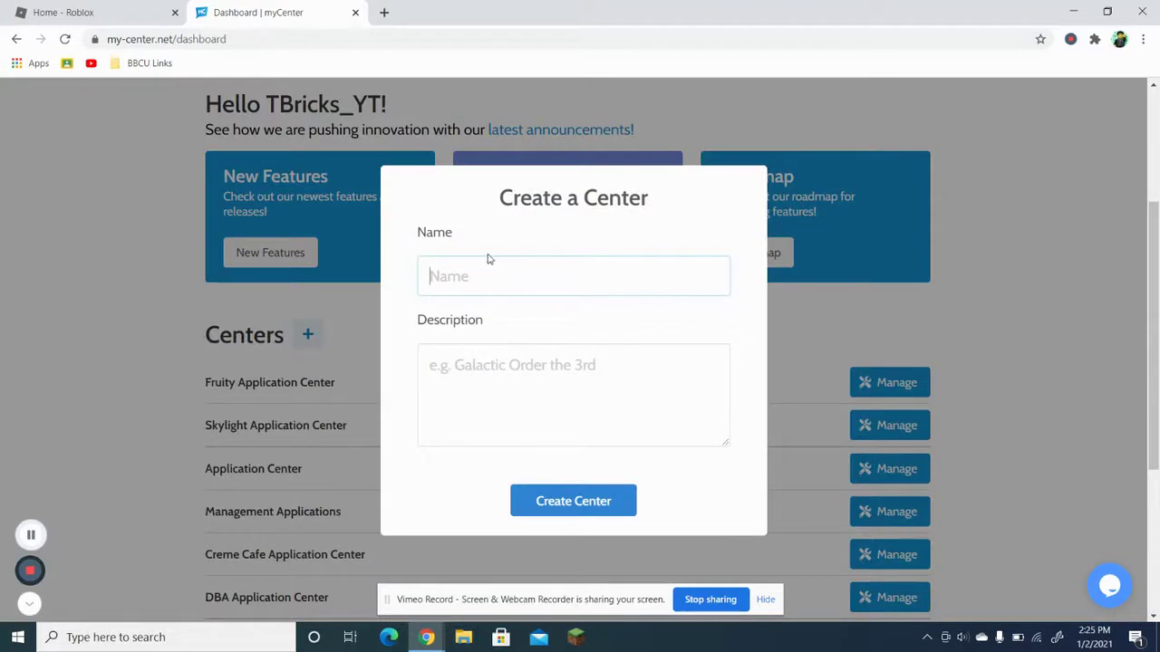
# Create 'Tutorial Application Center' with description 'Tutorial' and download its myCenter (6).rbxlx game file
pyautogui.write('Tutorial Application Center')
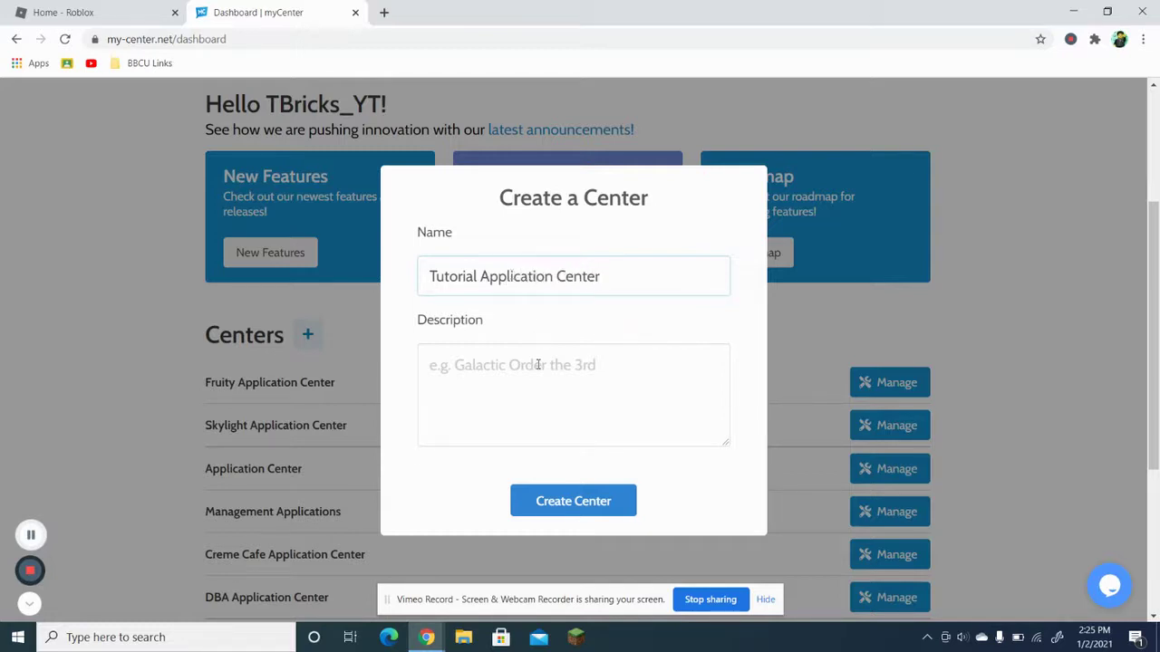
pyautogui.click(534, 364)
pyautogui.write('Tutorial')
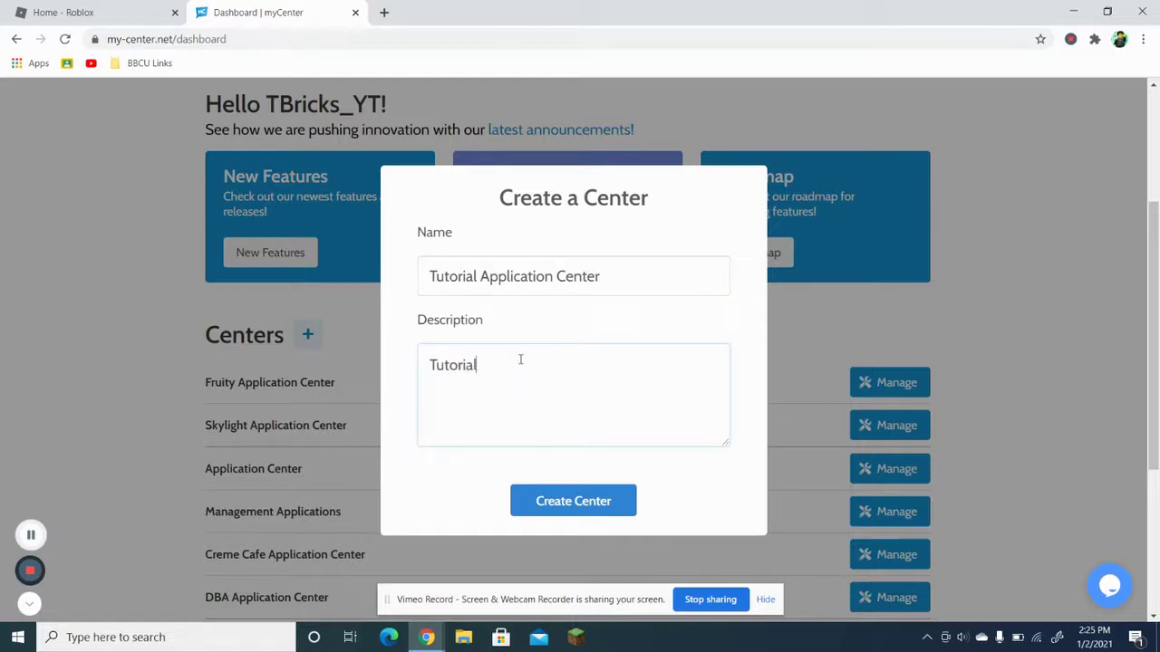
pyautogui.click(571, 506)
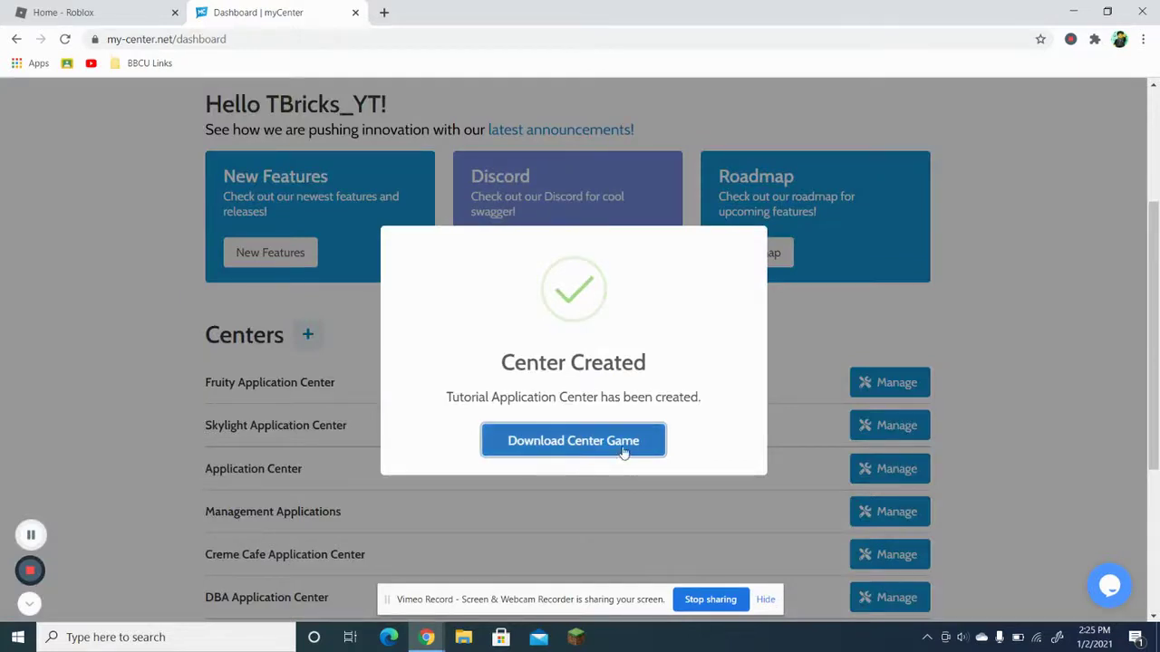
pyautogui.click(611, 443)
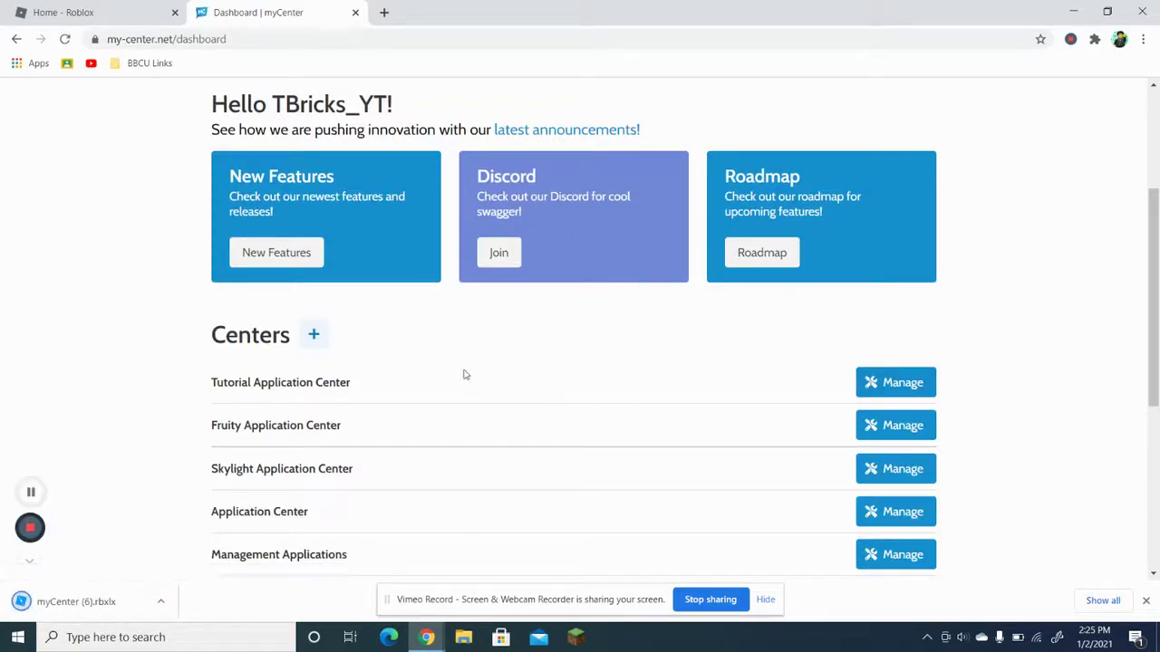
pyautogui.click(914, 384)
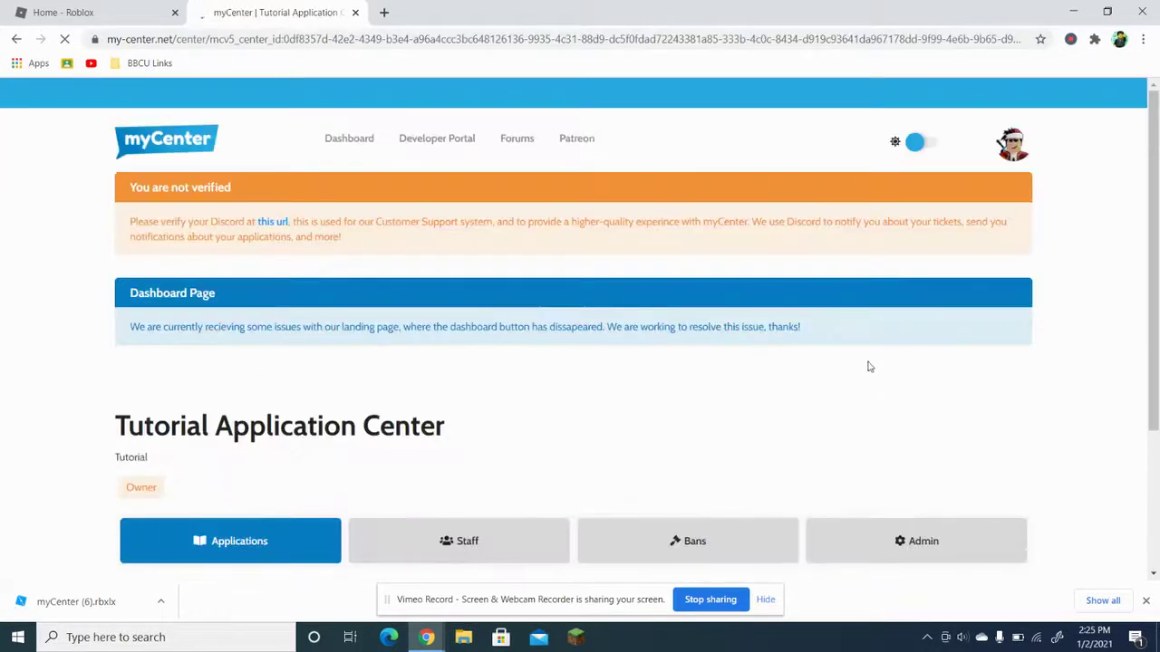
# Show the center's Admin settings and look over its integrations
pyautogui.scroll(-2, 843, 367)
pyautogui.scroll(-1, 843, 367)
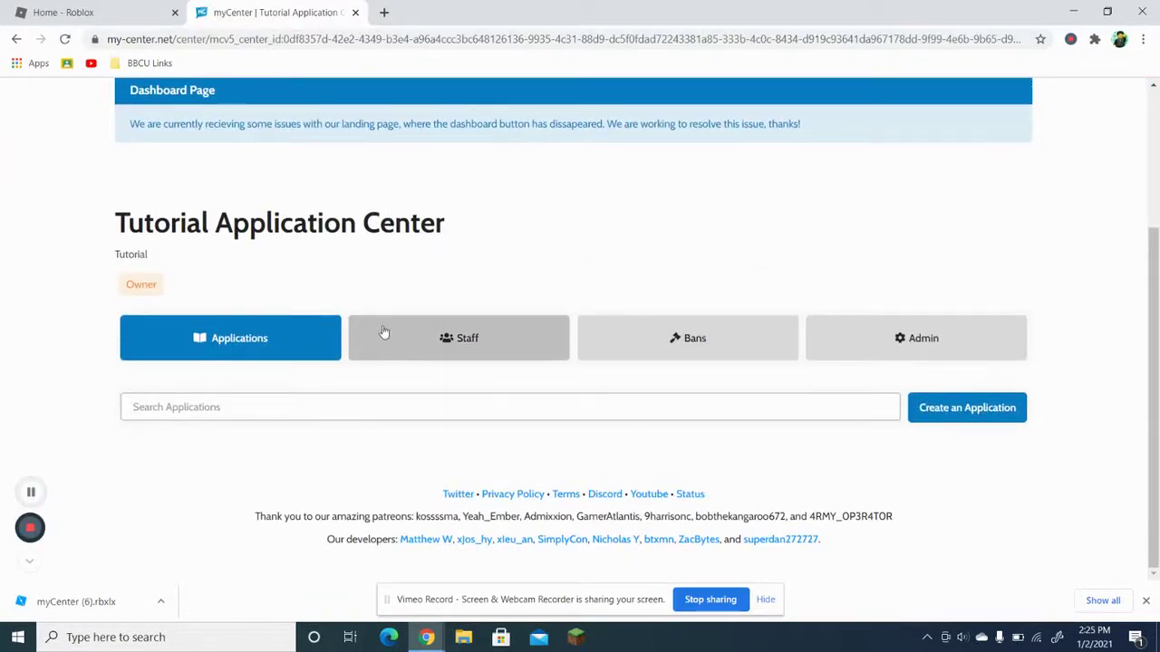
pyautogui.click(927, 352)
pyautogui.scroll(-3, 353, 345)
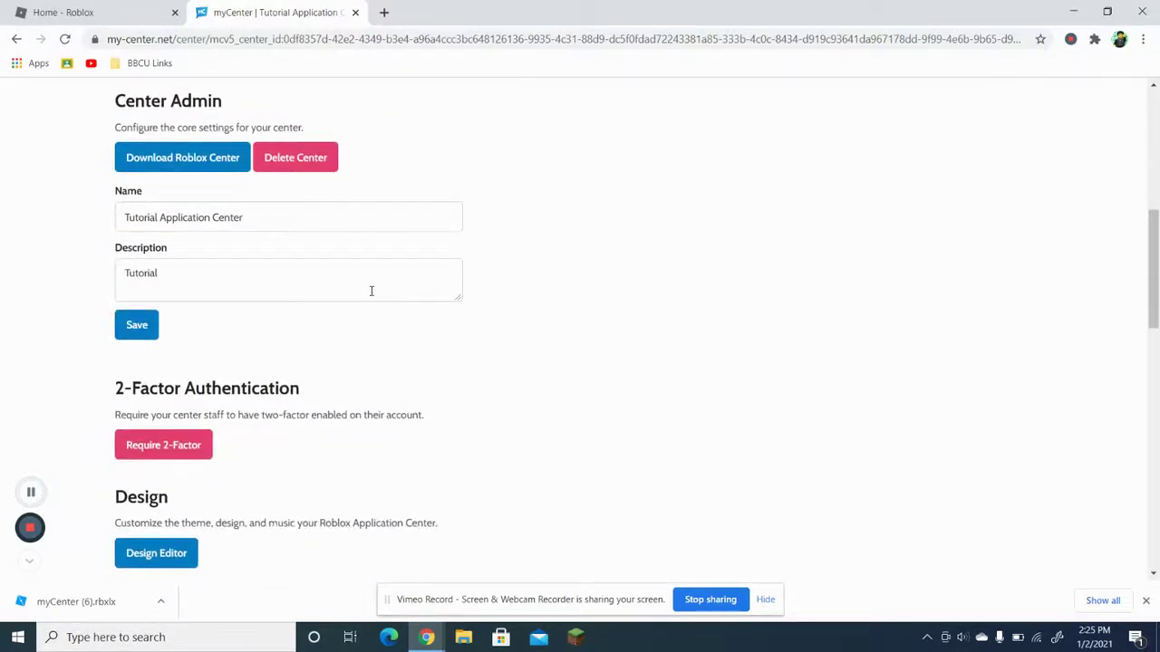
pyautogui.scroll(-4, 370, 291)
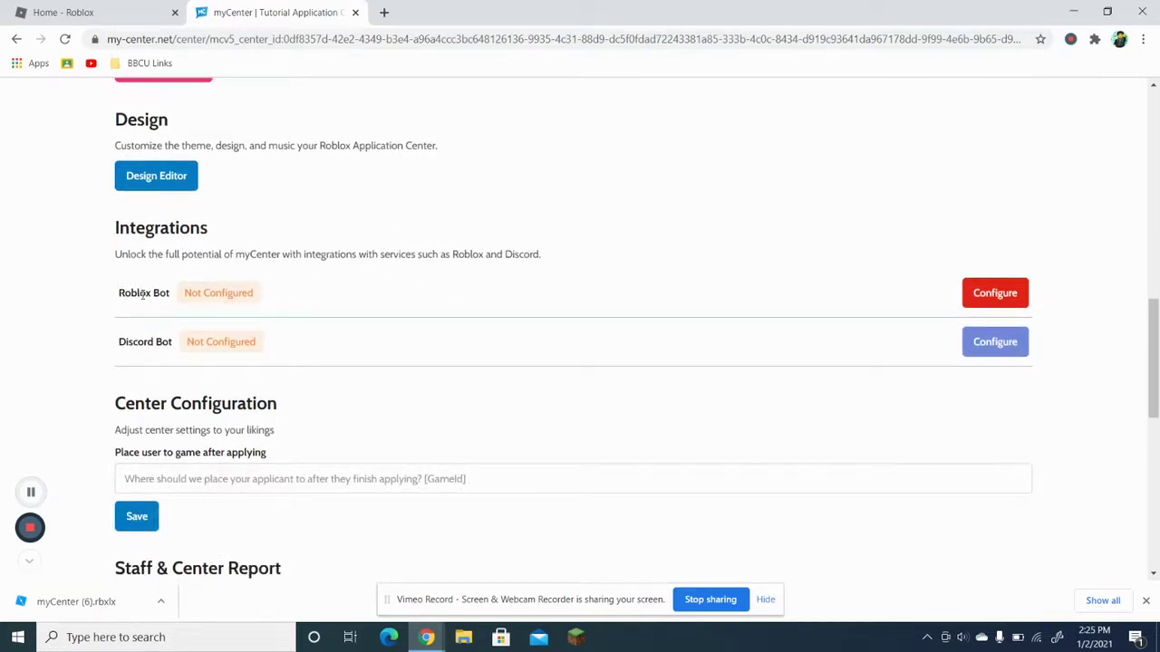
pyautogui.moveTo(119, 292); pyautogui.dragTo(167, 292)
pyautogui.click(605, 199)
pyautogui.scroll(-2, 716, 194)
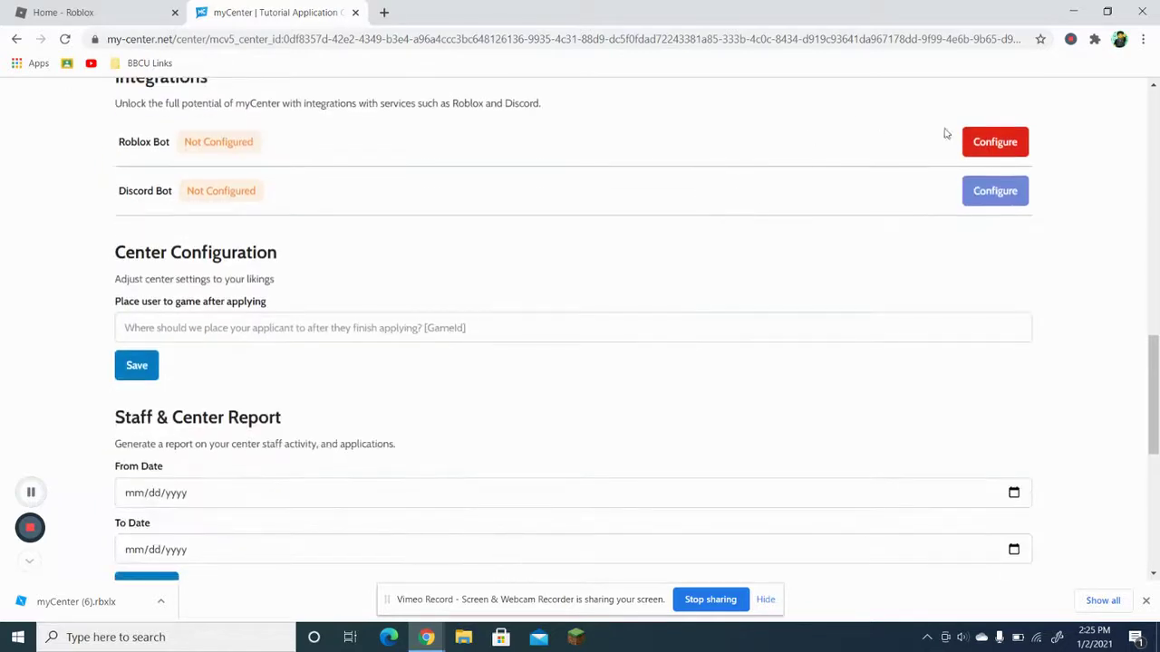
# Cancel the Roblox Bot setup without a group ID and return to the Roblox home page
pyautogui.click(977, 142)
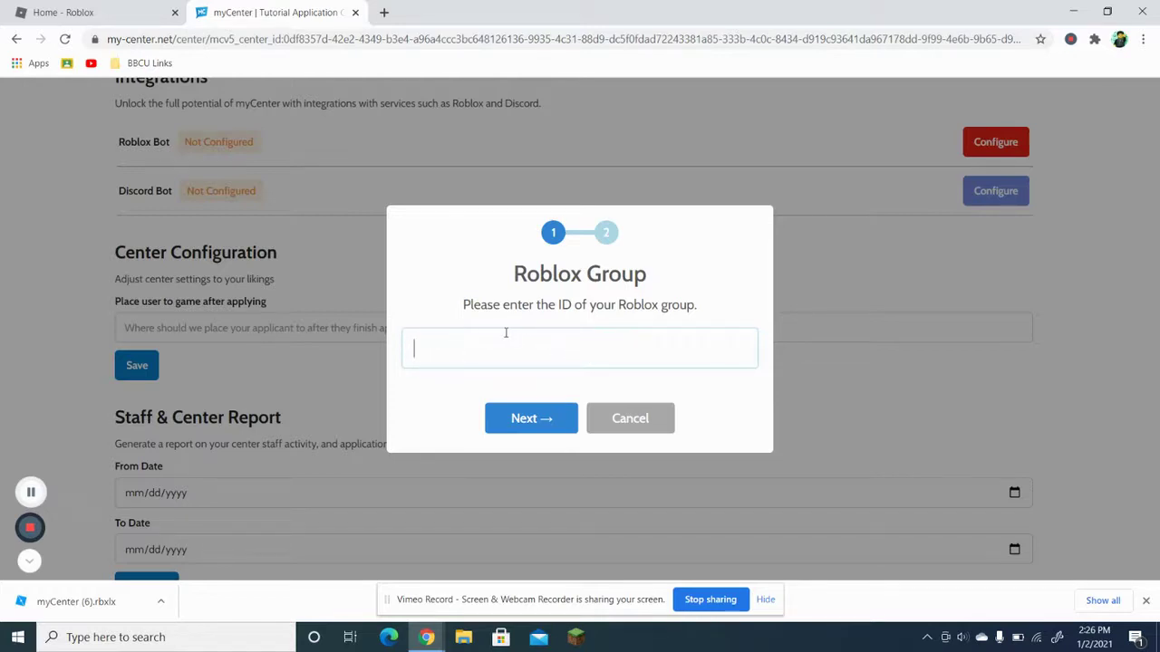
pyautogui.click(632, 425)
pyautogui.scroll(3, 655, 414)
pyautogui.scroll(2, 664, 403)
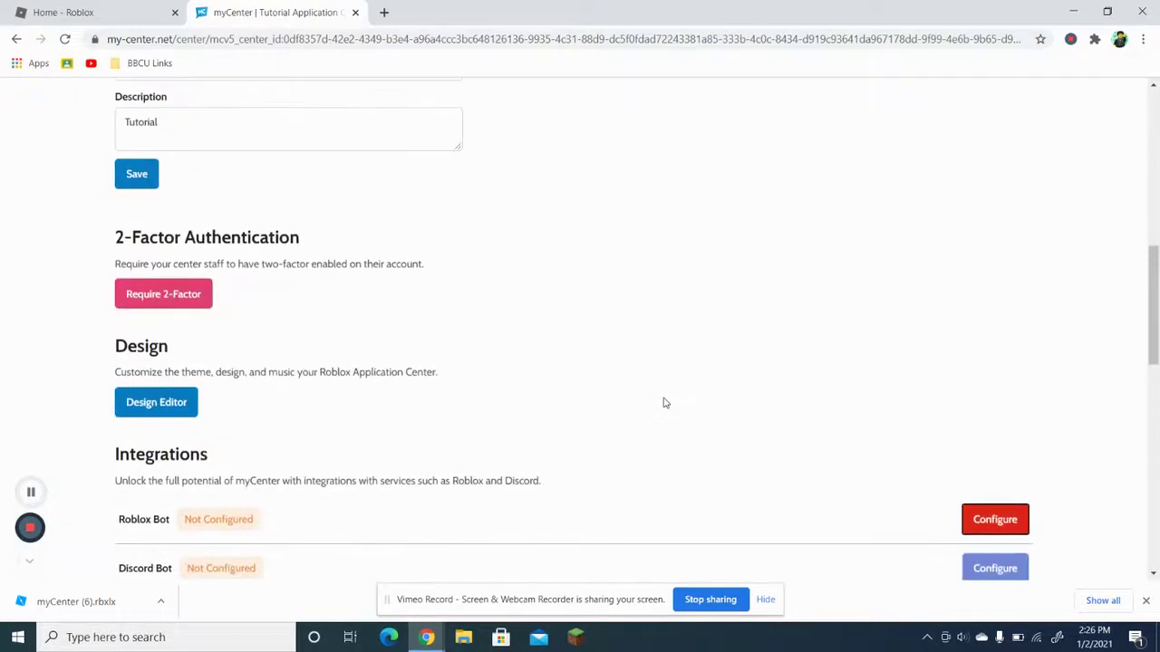
pyautogui.click(64, 13)
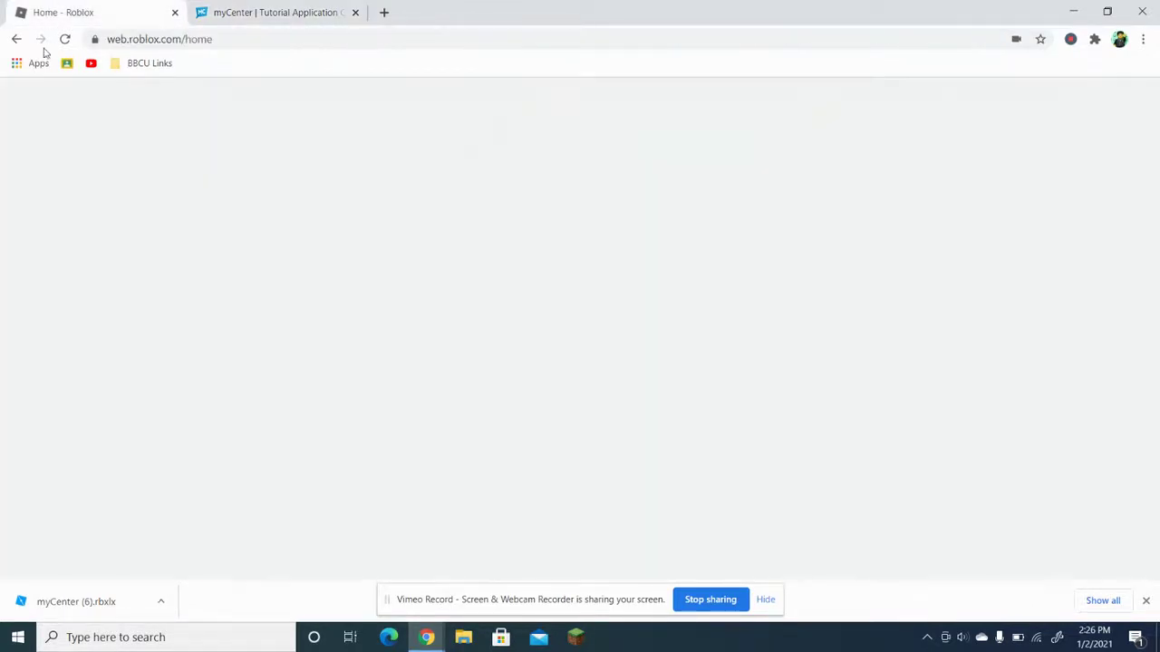
# Open The T Bricks Fan Club group page and copy its group ID 7943861 from the address
pyautogui.click(20, 94)
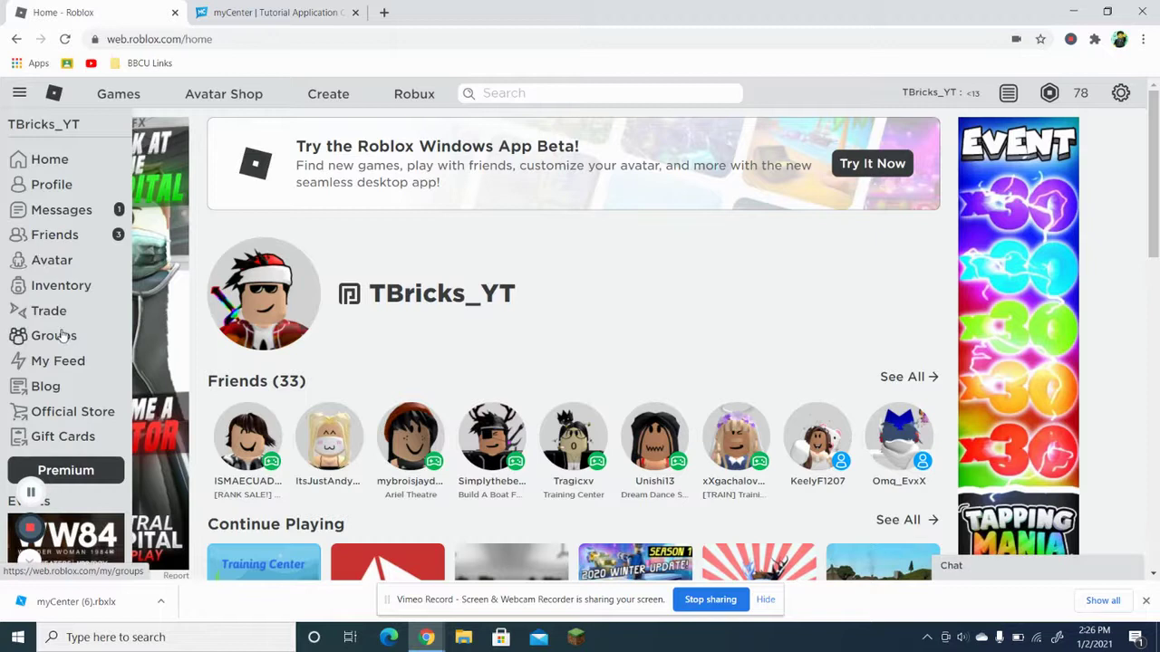
pyautogui.click(66, 334)
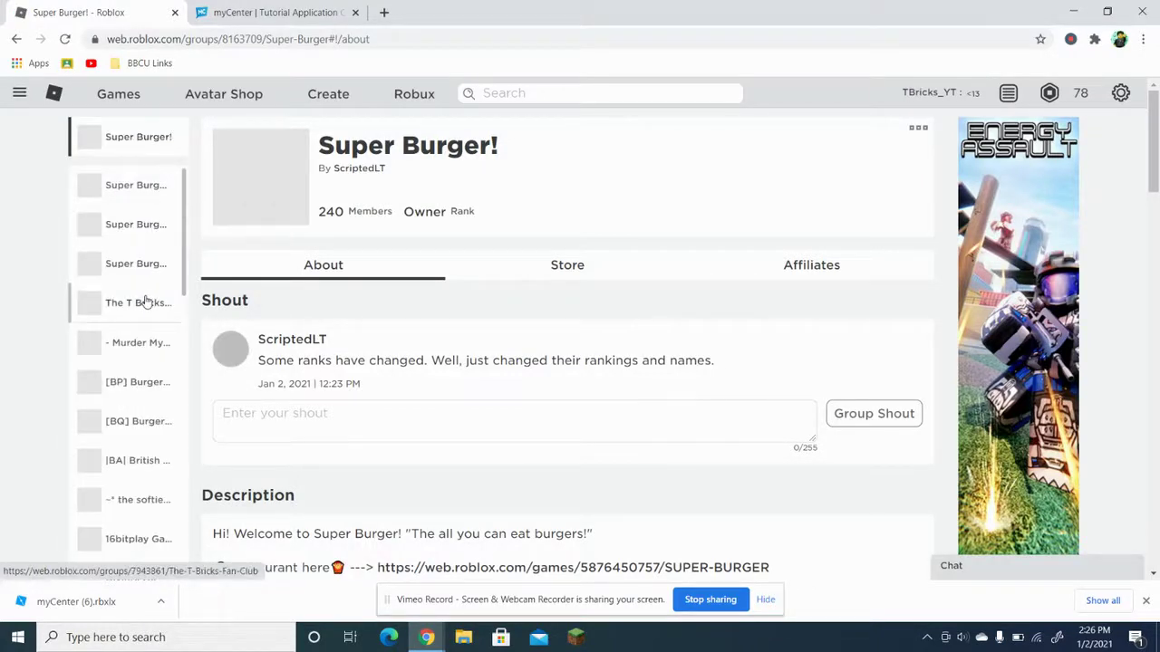
pyautogui.click(173, 285)
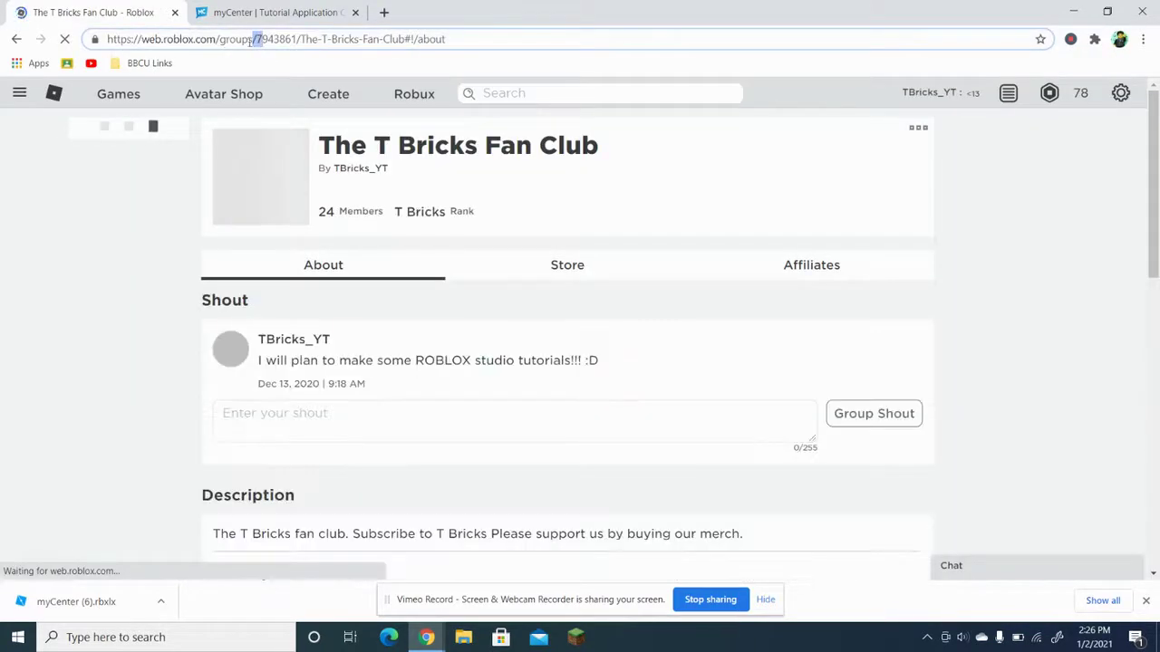
pyautogui.moveTo(261, 41); pyautogui.dragTo(299, 42)
pyautogui.hotkey('ctrl', 'c')
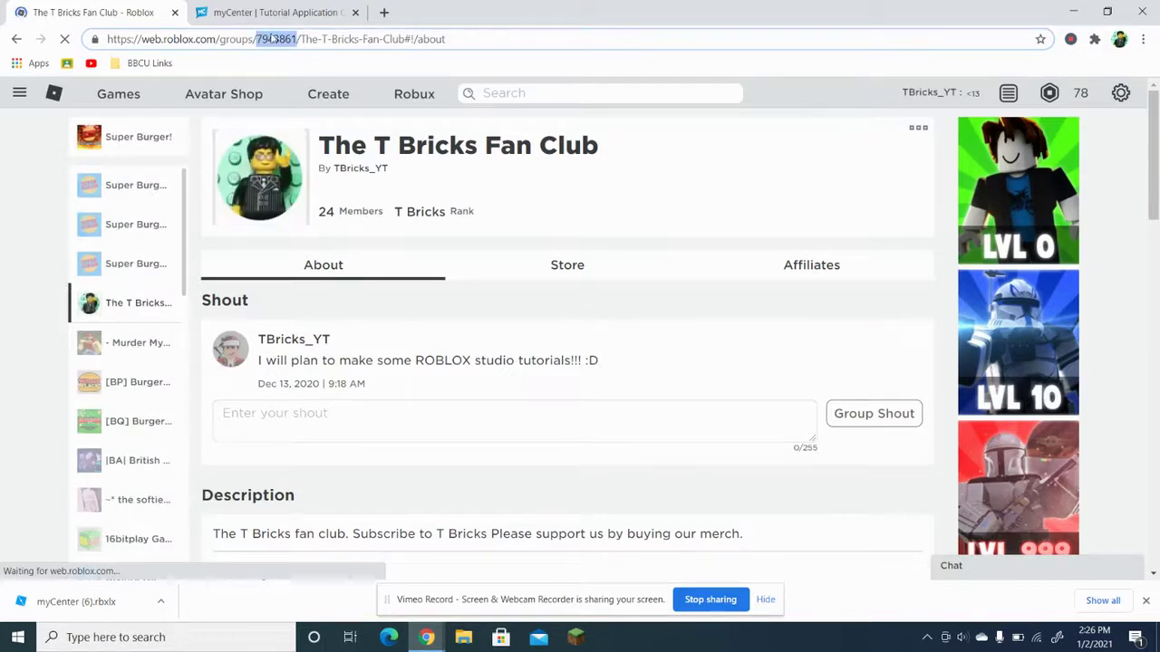
pyautogui.click(549, 196)
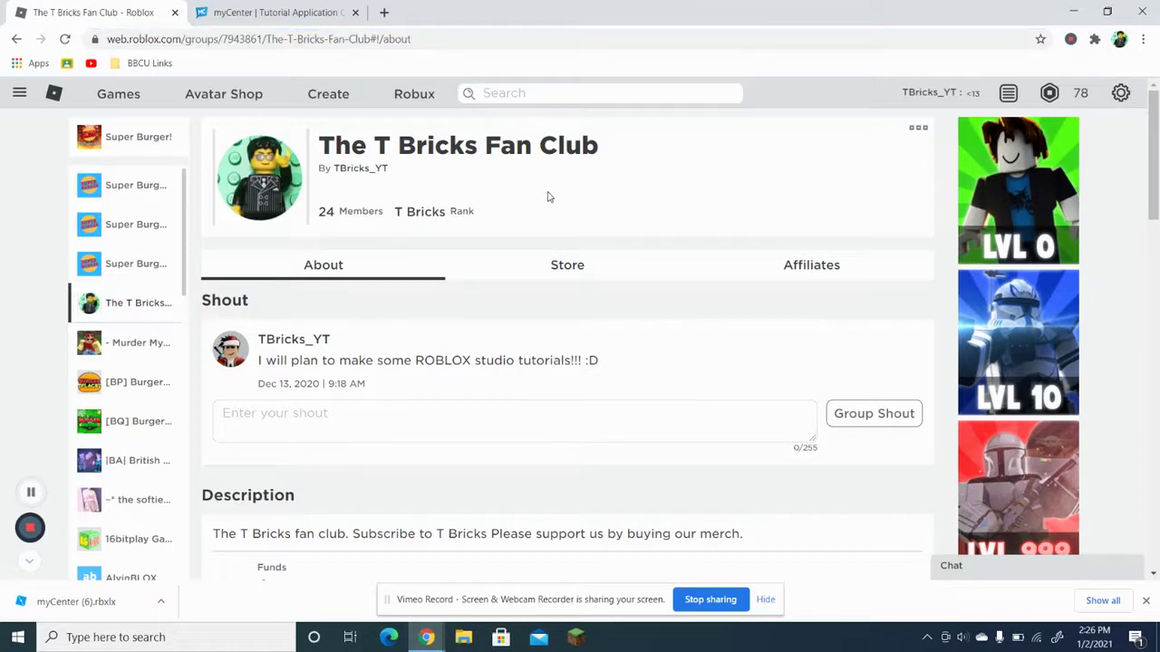
pyautogui.click(272, 12)
# Connect the Roblox Bot integration to the fan club using group ID 7943861
pyautogui.scroll(-2, 559, 223)
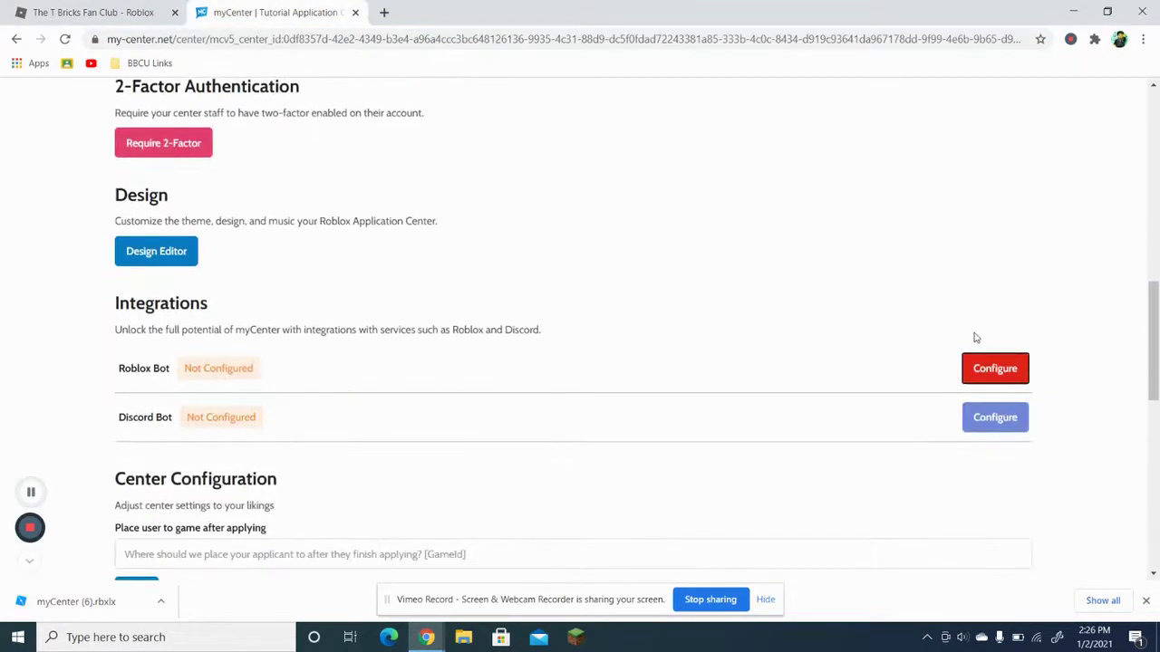
pyautogui.click(988, 377)
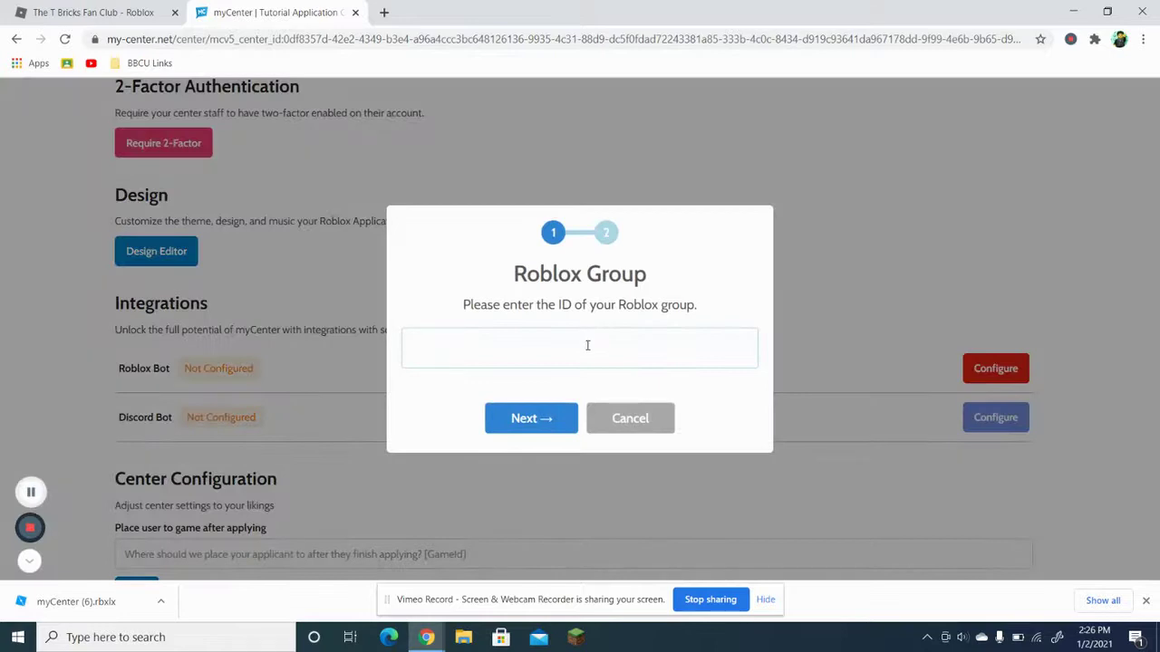
pyautogui.hotkey('ctrl', 'v')
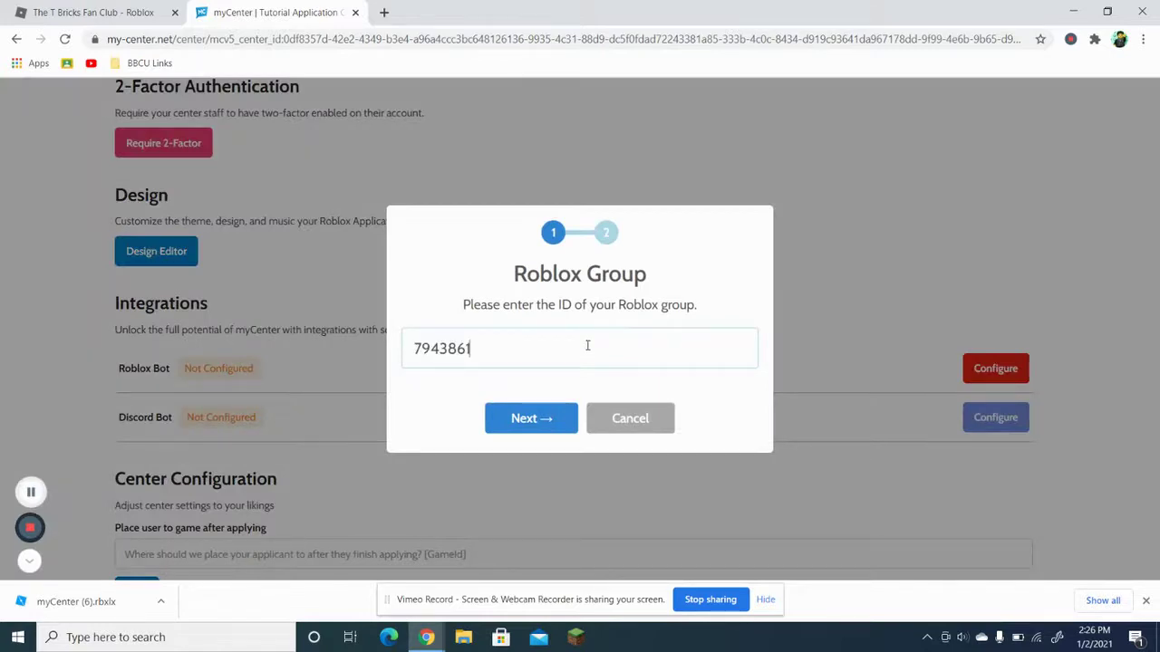
pyautogui.click(548, 419)
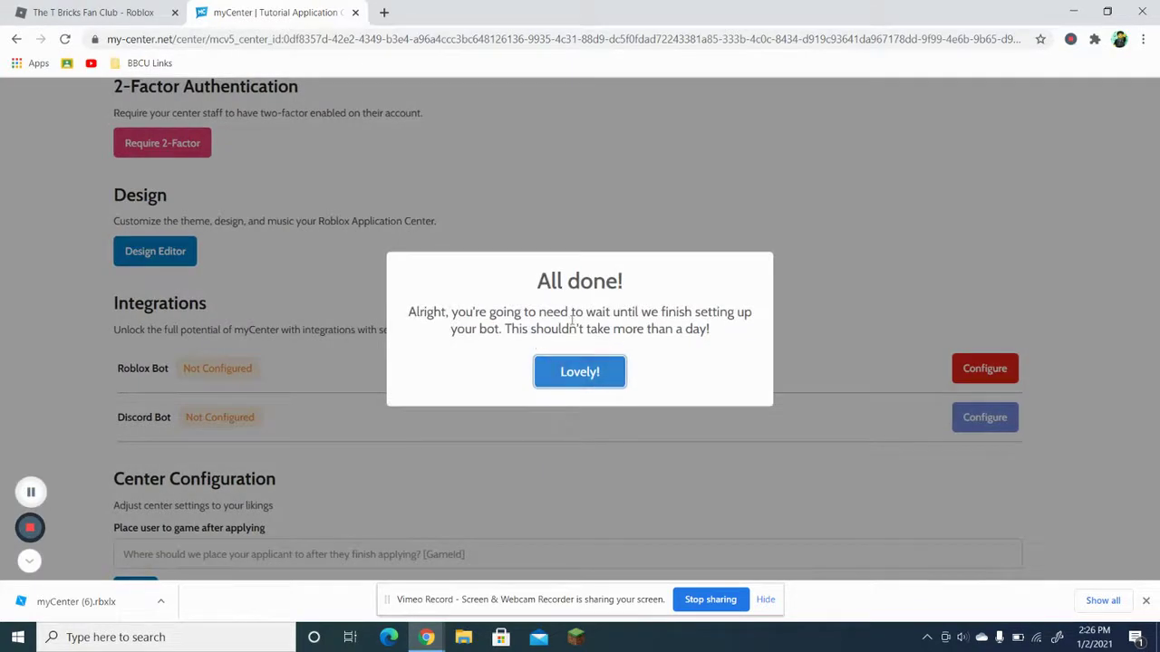
pyautogui.click(613, 366)
# Begin the Discord Bot integration setup
pyautogui.scroll(-3, 445, 324)
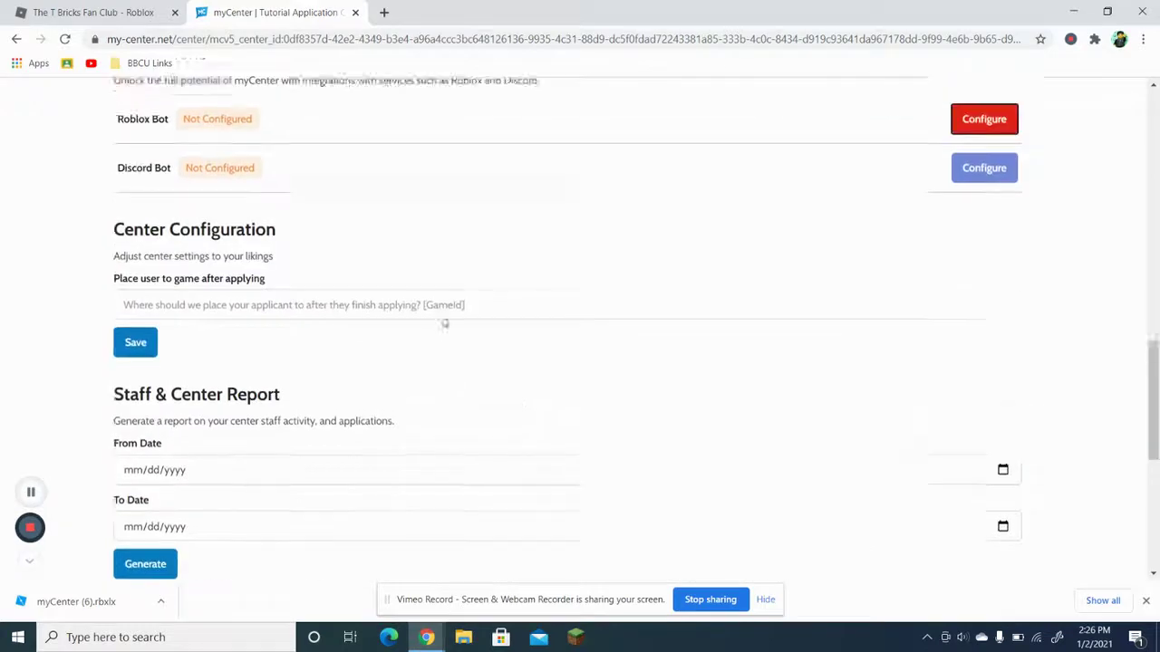
pyautogui.scroll(2, 187, 313)
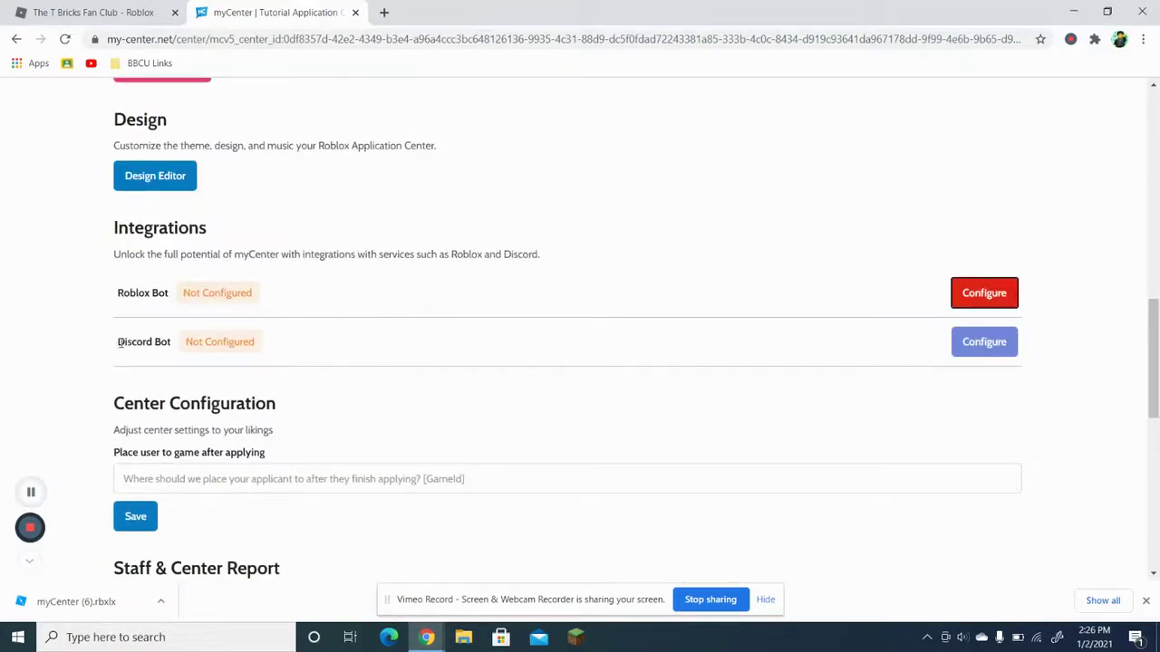
pyautogui.moveTo(117, 342); pyautogui.dragTo(172, 349)
pyautogui.click(962, 345)
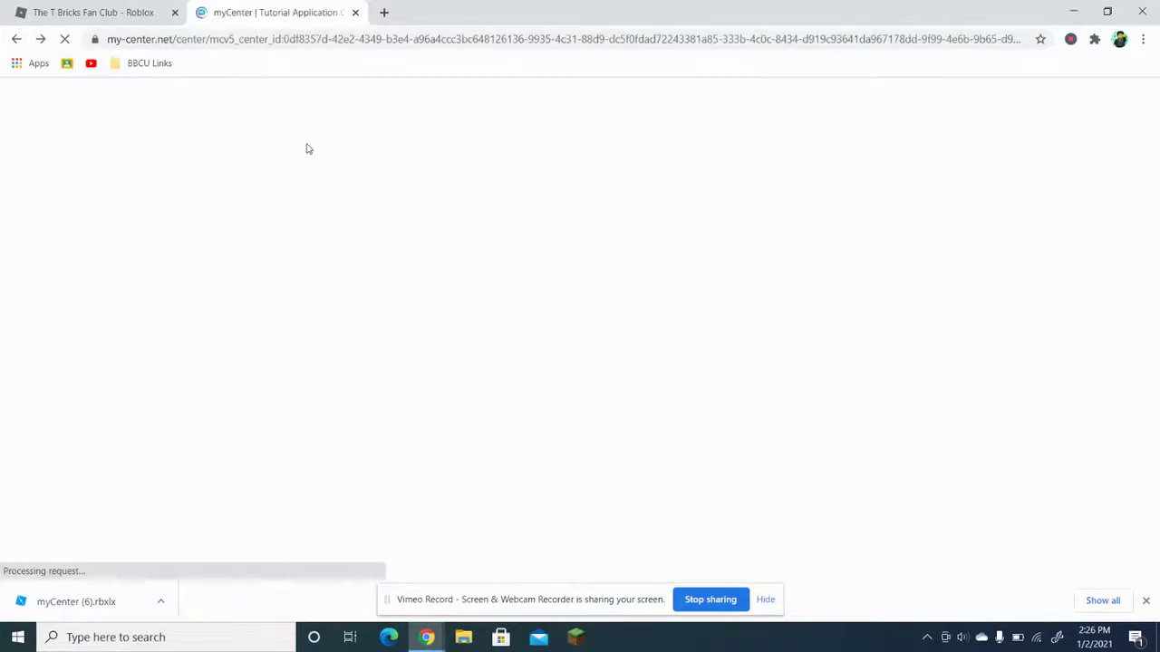
# View the center's Bans and Staff tabs, then go back to its Applications list
pyautogui.scroll(-2, 444, 254)
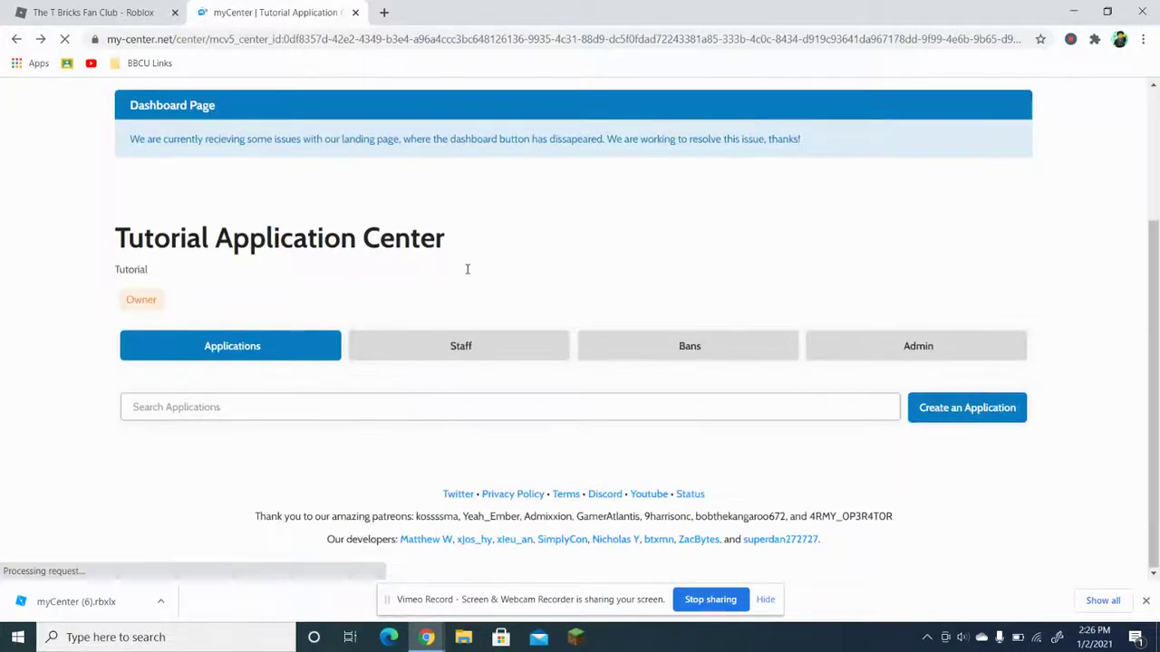
pyautogui.click(711, 353)
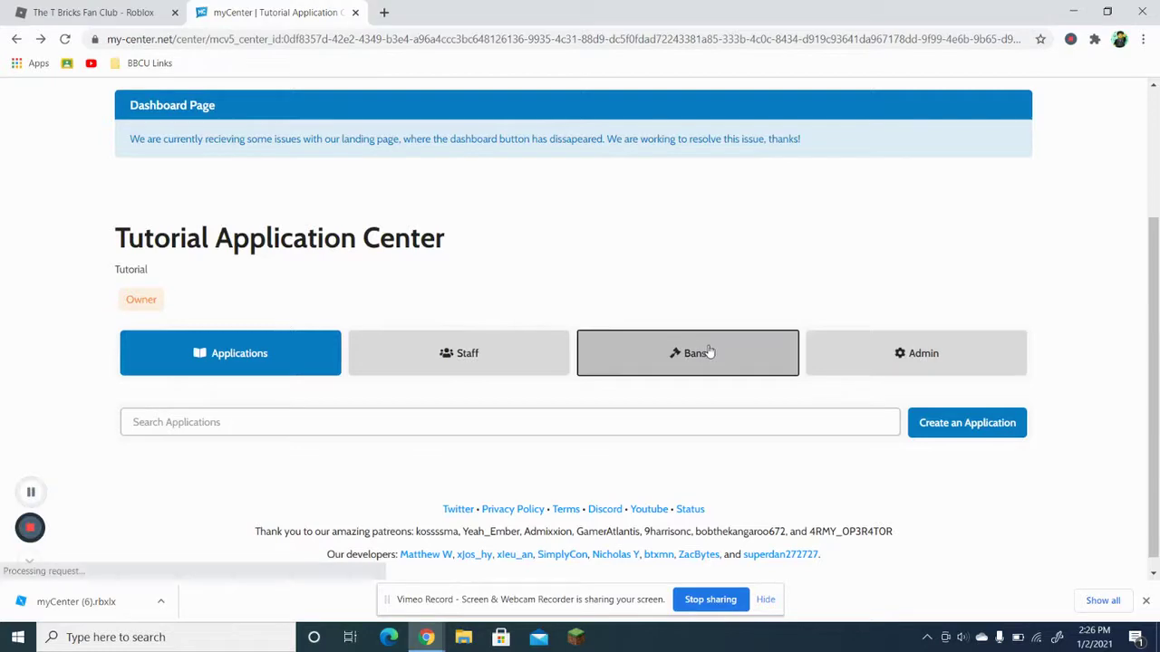
pyautogui.click(498, 359)
pyautogui.click(292, 346)
pyautogui.scroll(-1, 893, 375)
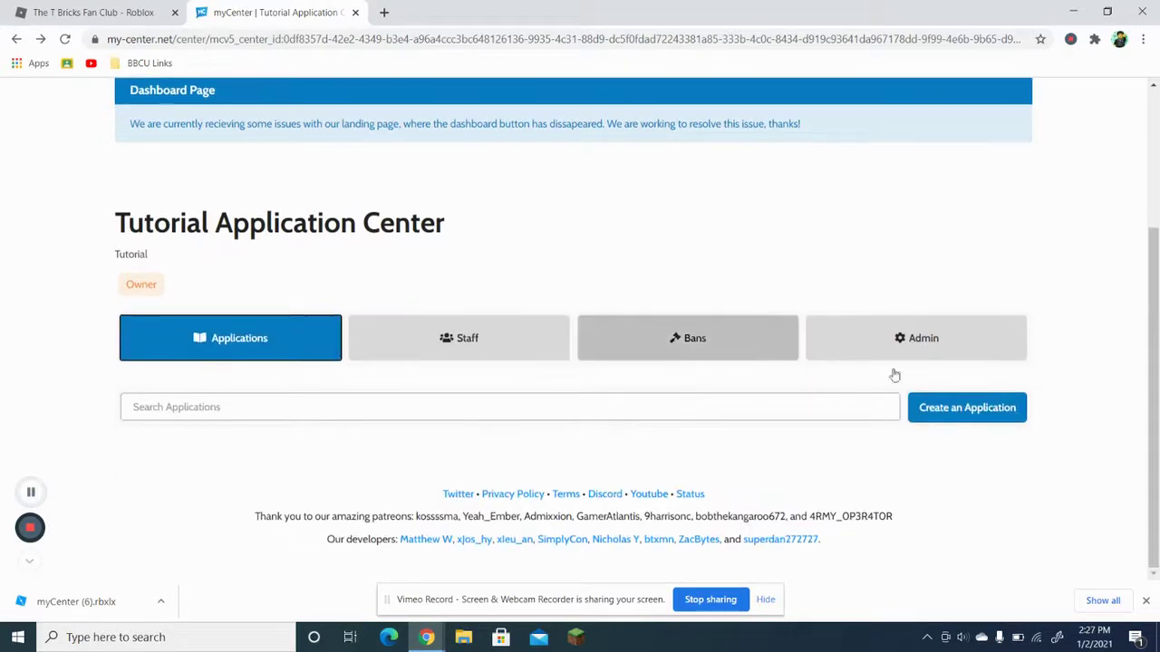
# Create an application named Blah with description 'Apply to become a...'
pyautogui.click(967, 408)
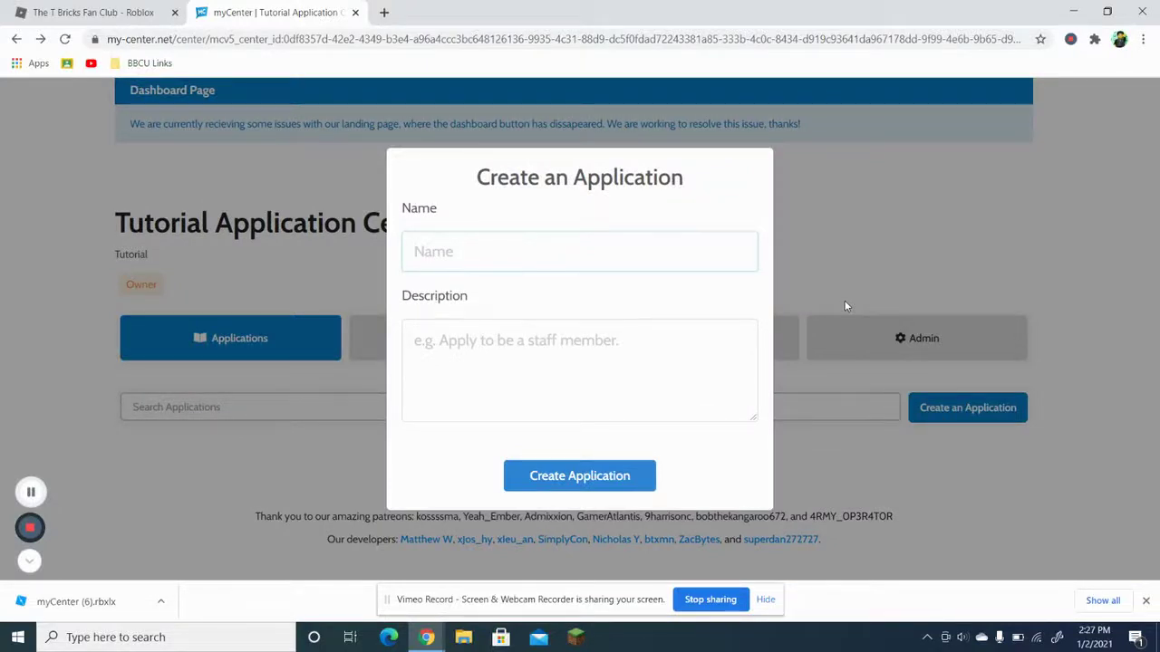
pyautogui.write('BA')
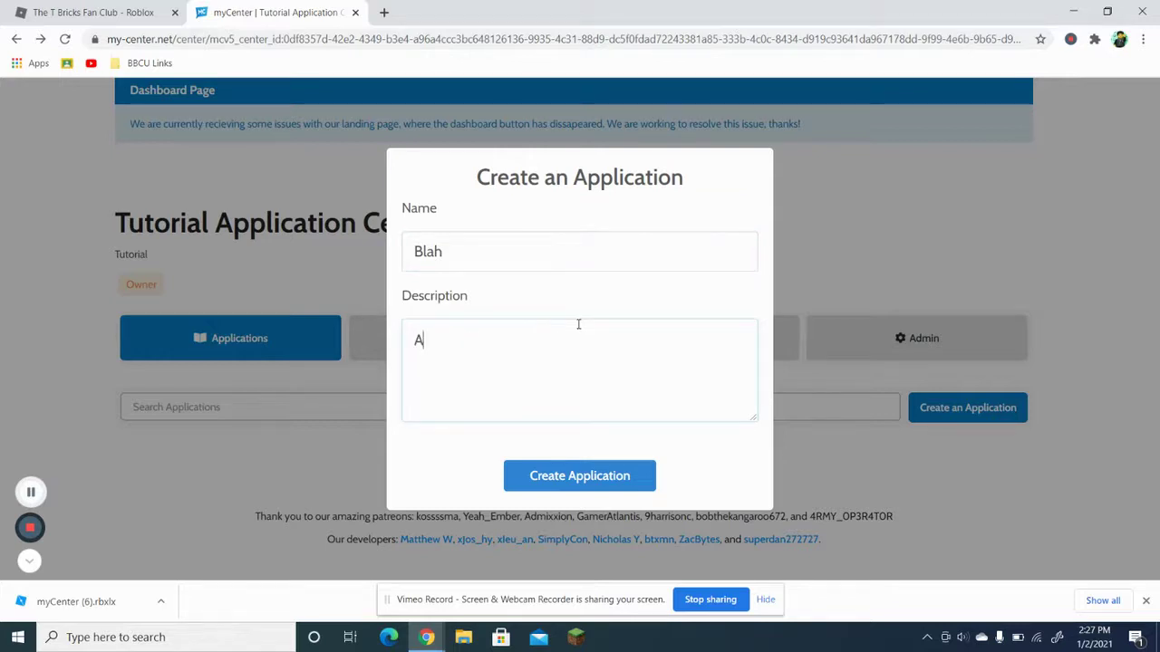
pyautogui.write('pply to become a...')
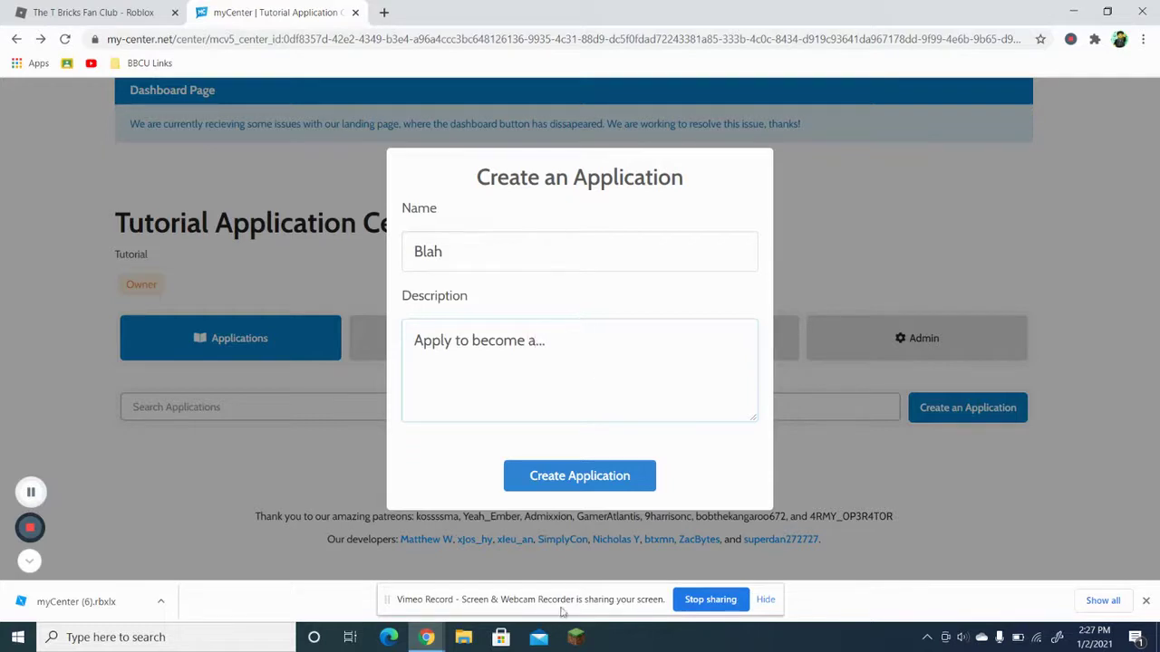
pyautogui.click(575, 471)
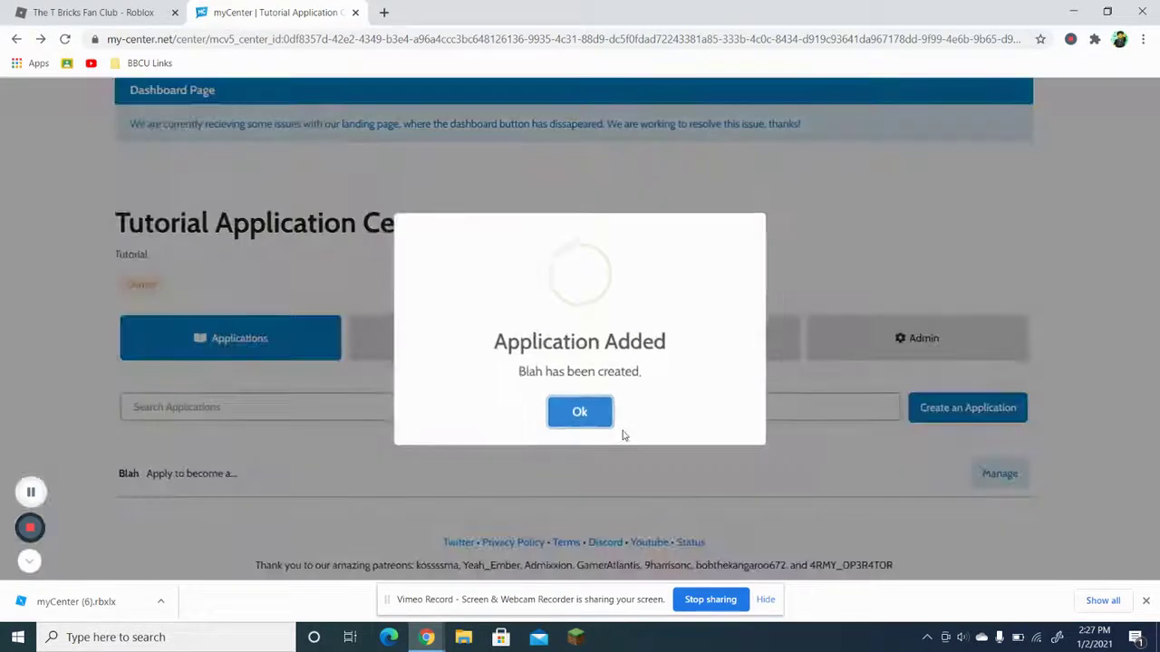
pyautogui.click(606, 421)
pyautogui.scroll(-1, 191, 409)
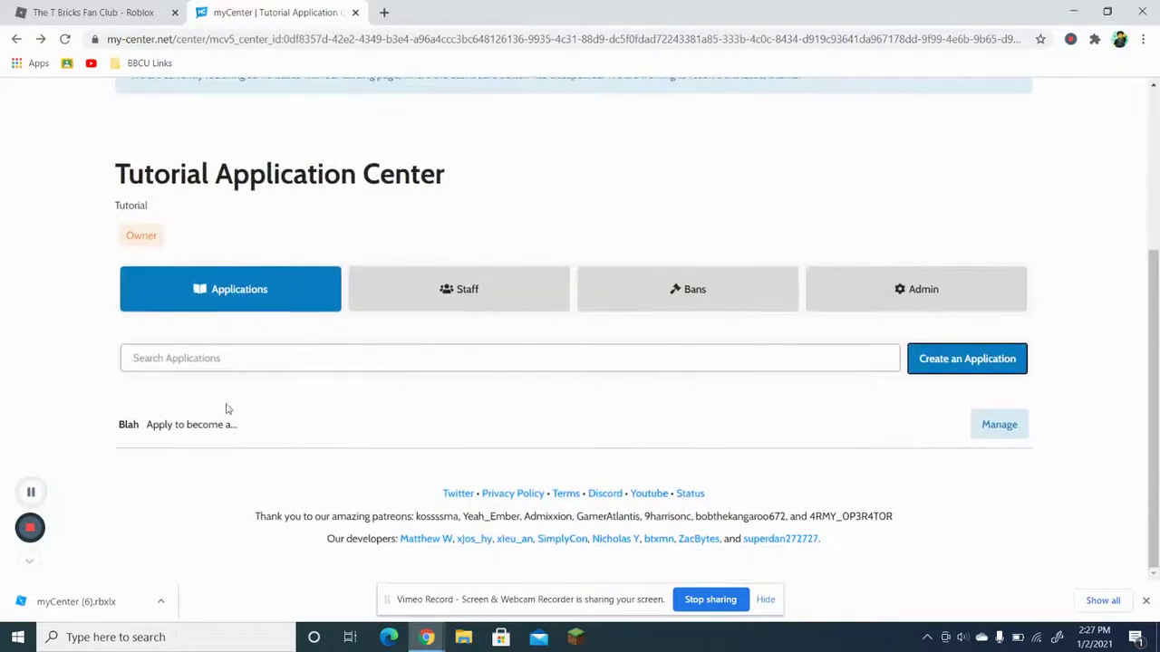
# Open Blah's Application Dashboard, dismiss the notification prompt, and go to its Questions
pyautogui.click(1006, 435)
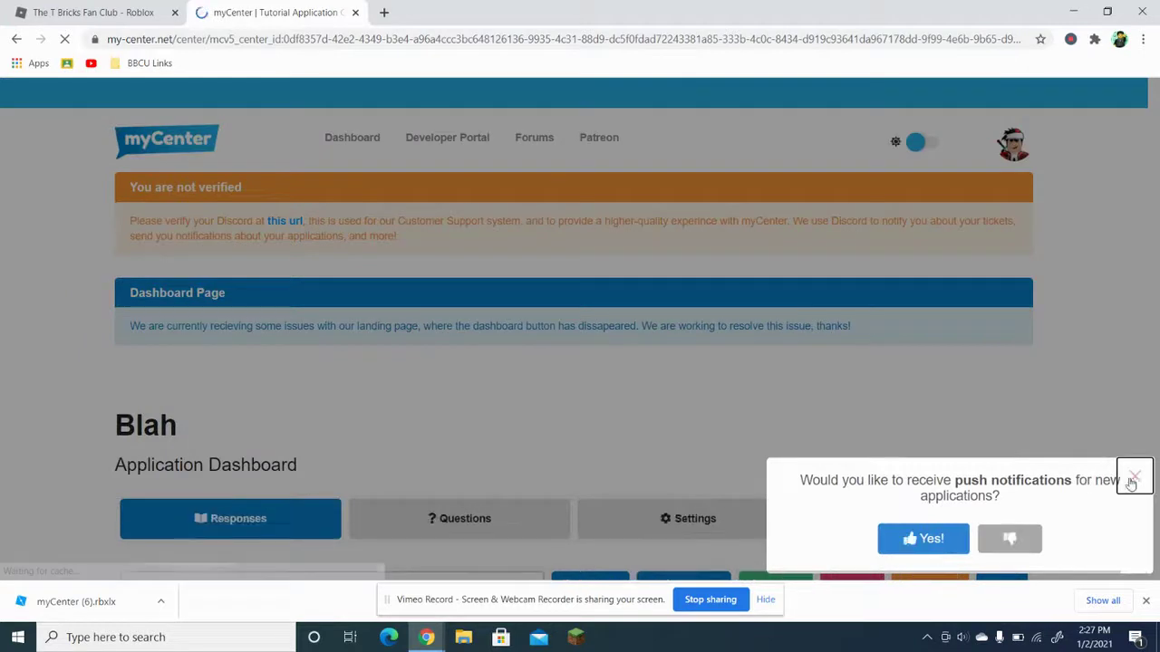
pyautogui.click(1132, 478)
pyautogui.scroll(-3, 789, 388)
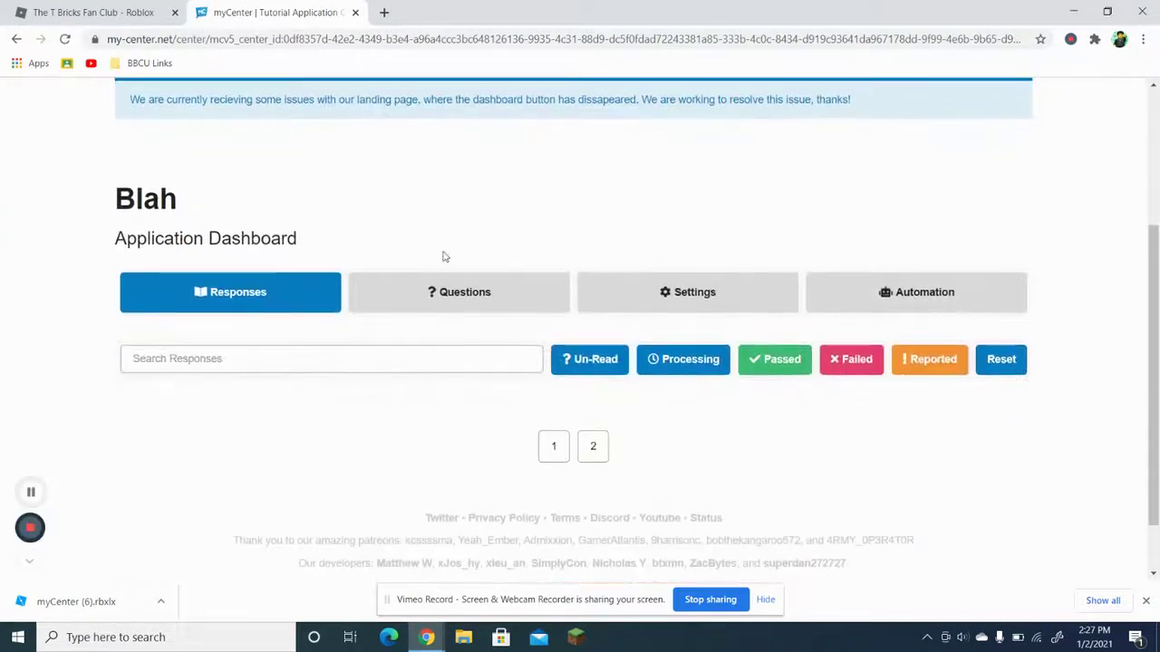
pyautogui.click(515, 291)
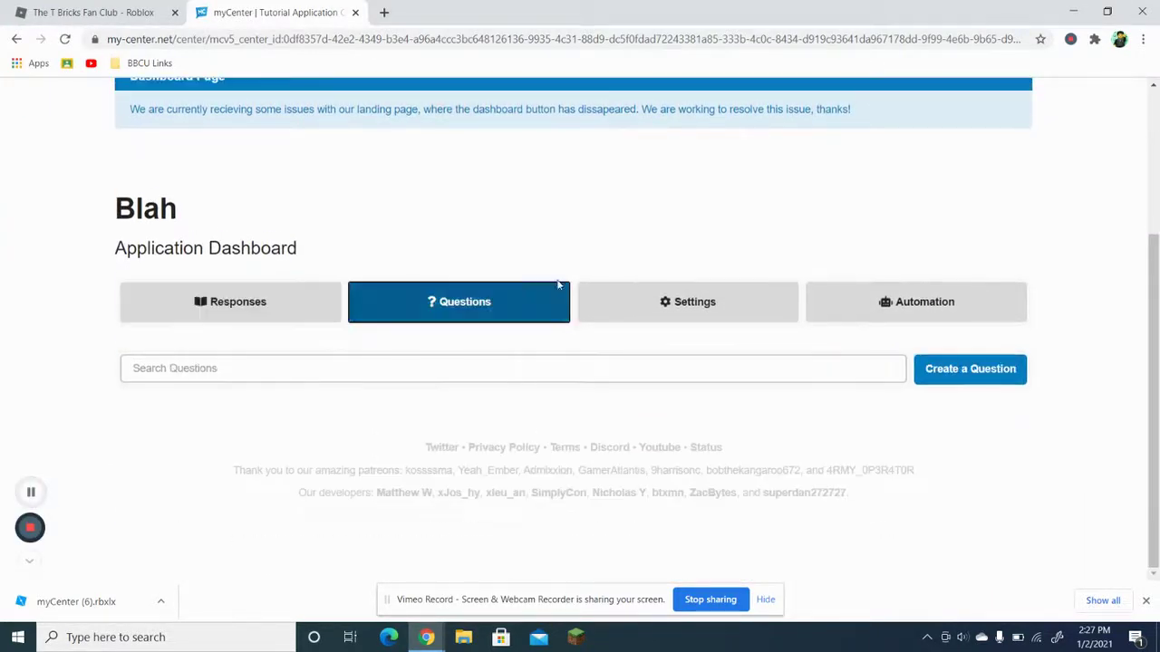
# Start a new question 'What is my name?' and make it multiple choice
pyautogui.click(963, 373)
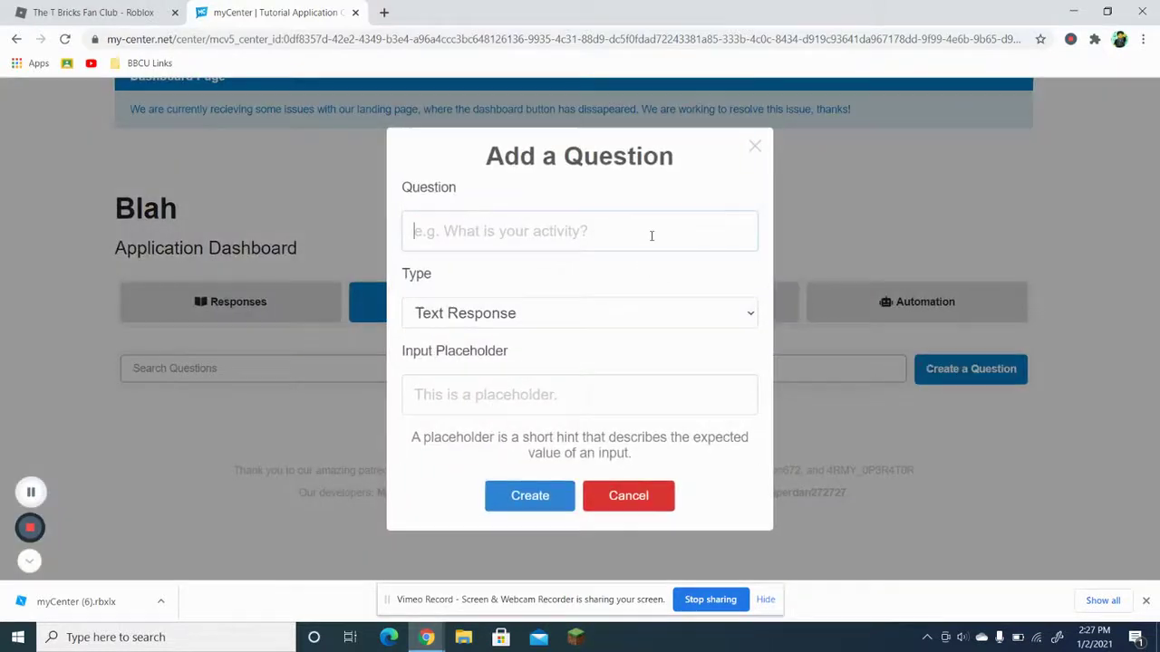
pyautogui.write('What is my name?')
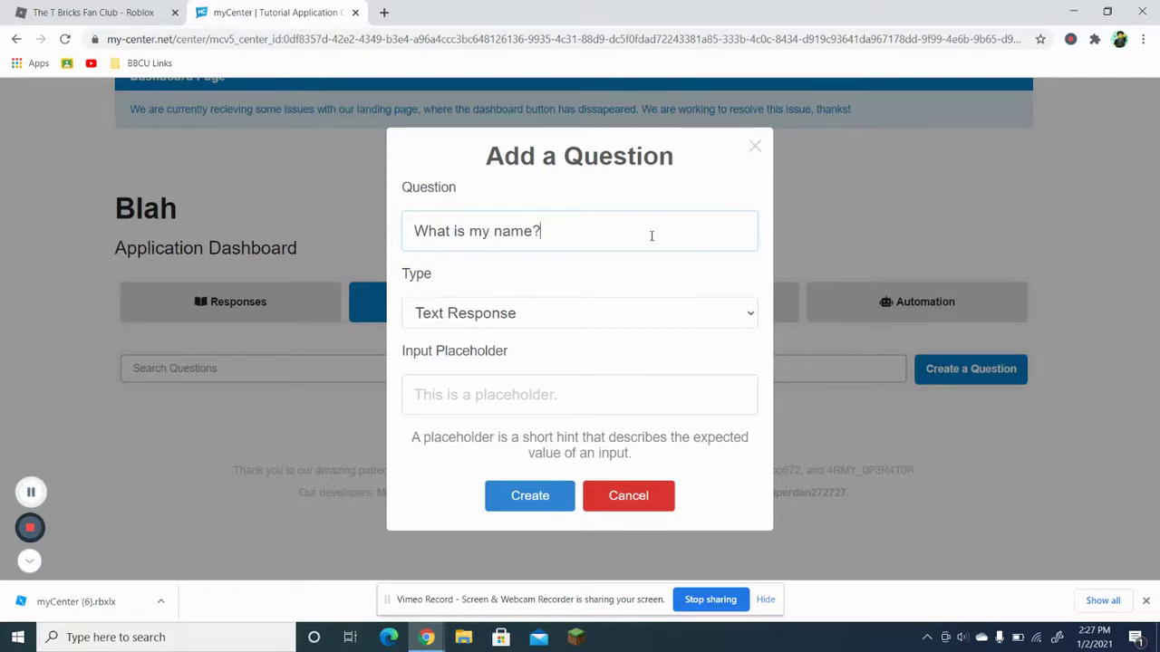
pyautogui.click(619, 323)
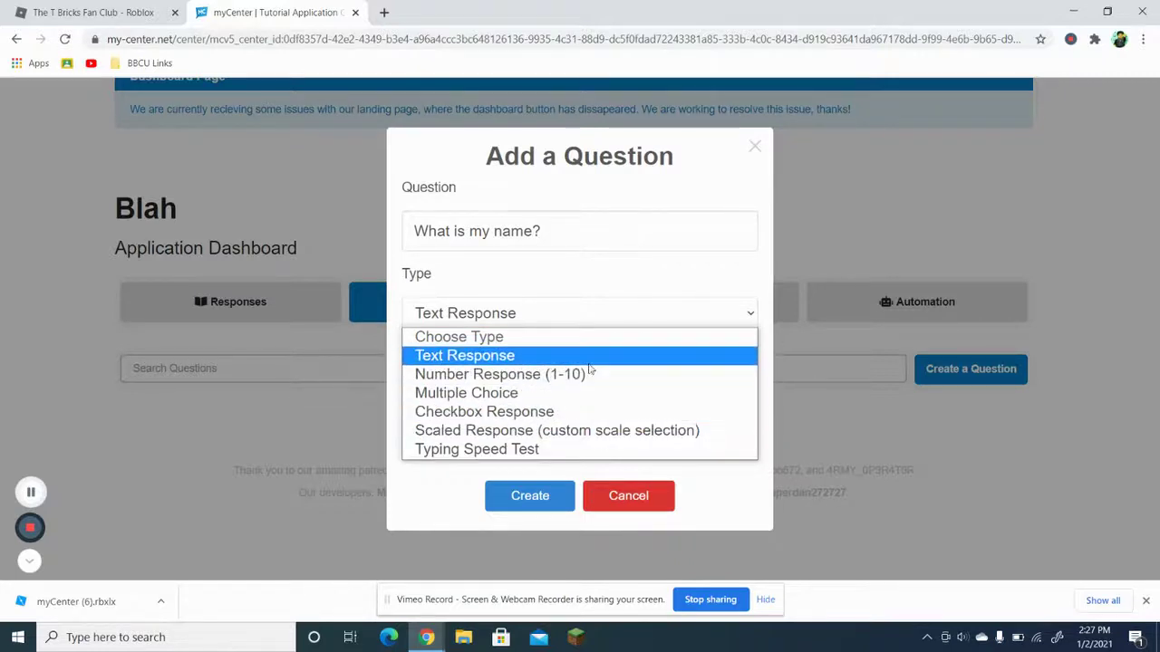
pyautogui.click(588, 395)
# Add the answer choices TBricks_YT and Bob
pyautogui.click(598, 405)
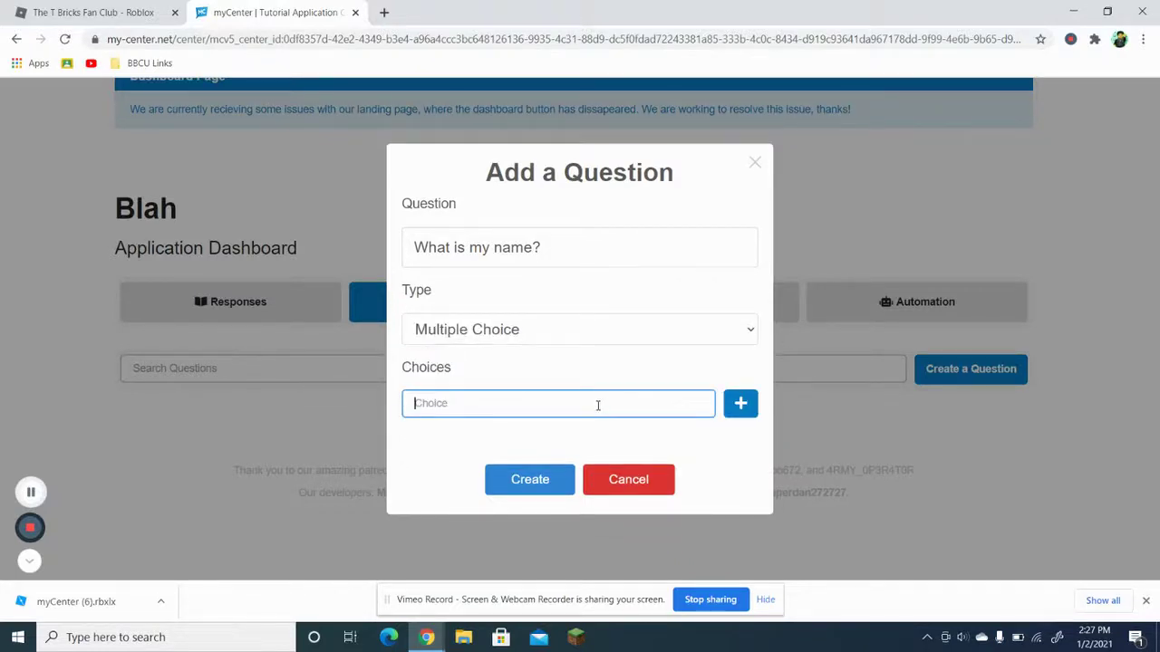
pyautogui.write('TBricks_YT')
pyautogui.click(741, 401)
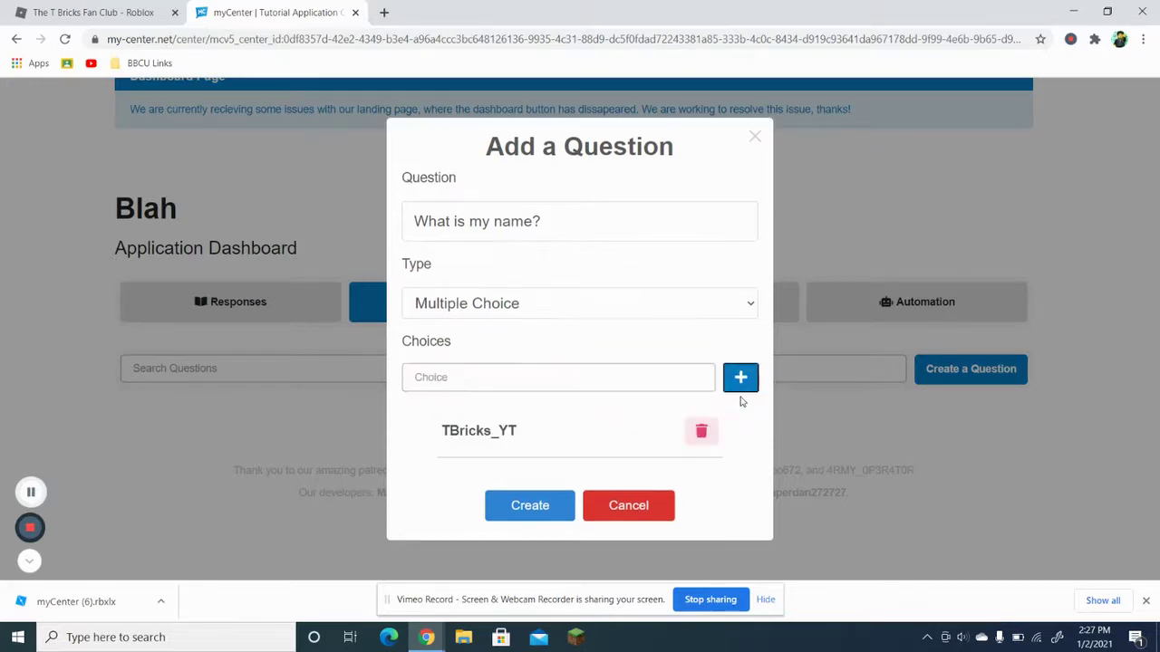
pyautogui.click(676, 372)
pyautogui.write('Bob')
pyautogui.click(742, 381)
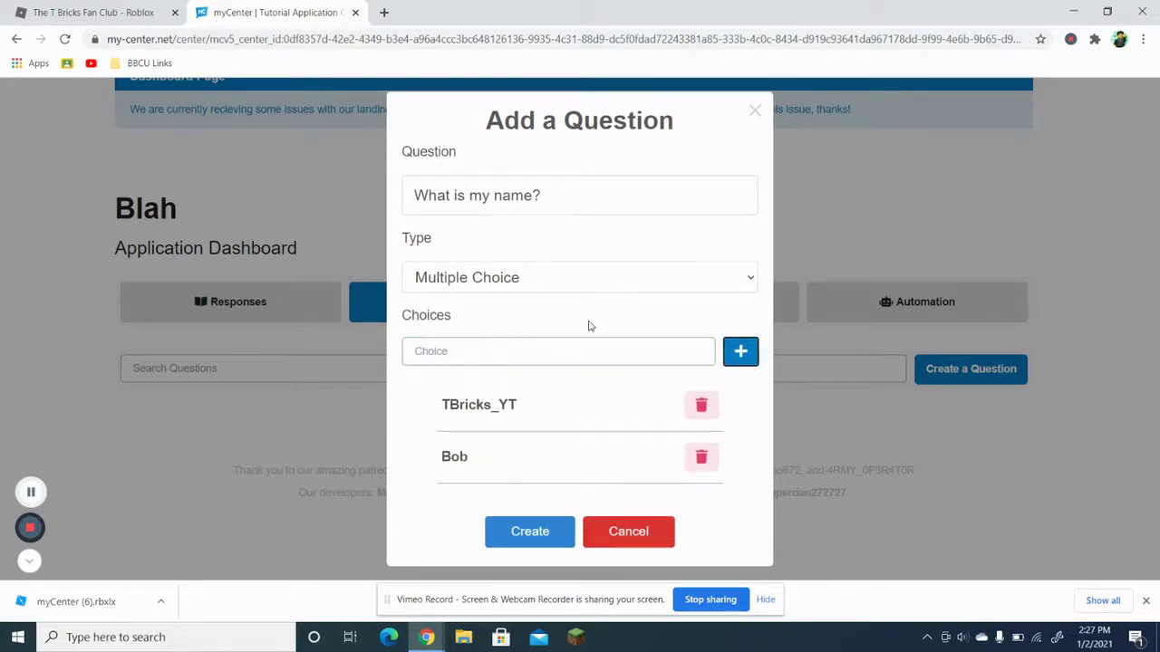
# Add choices John and 'nefkwglnwslahbrouhgl', then save the question
pyautogui.click(598, 350)
pyautogui.write('J')
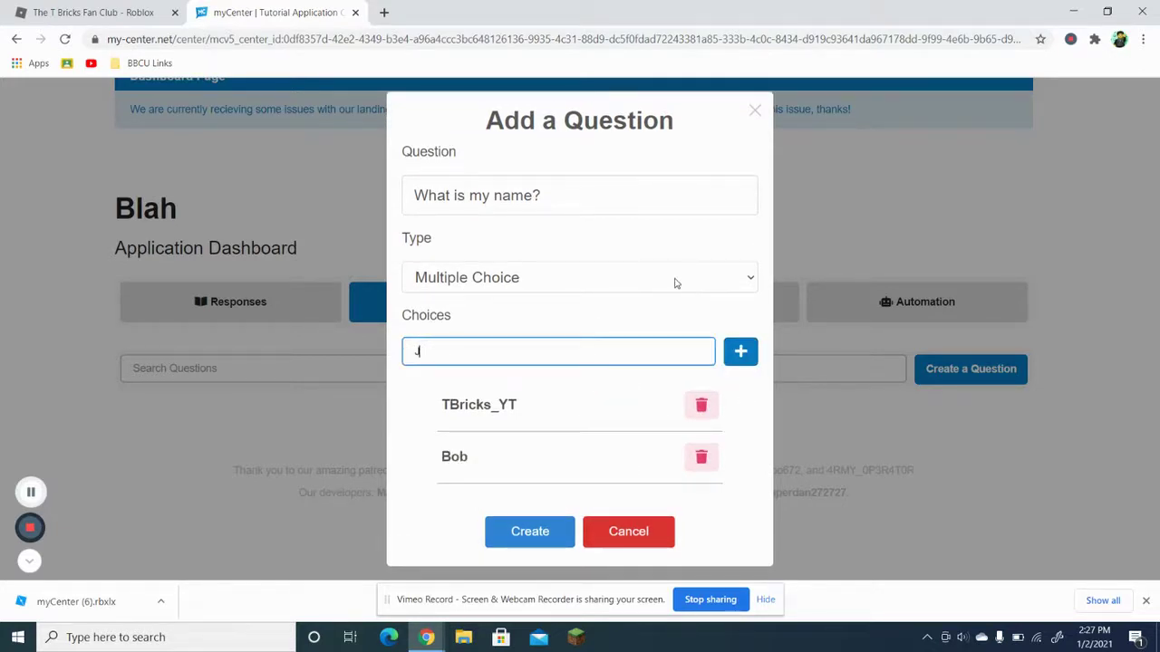
pyautogui.write('ohn')
pyautogui.click(738, 351)
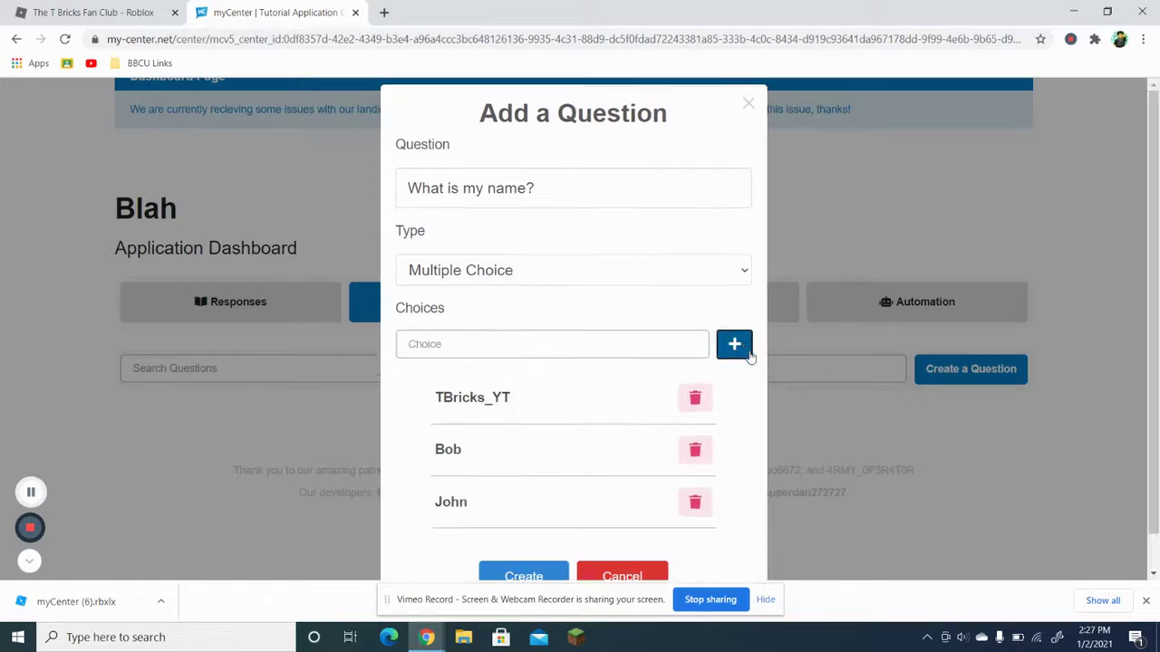
pyautogui.click(590, 299)
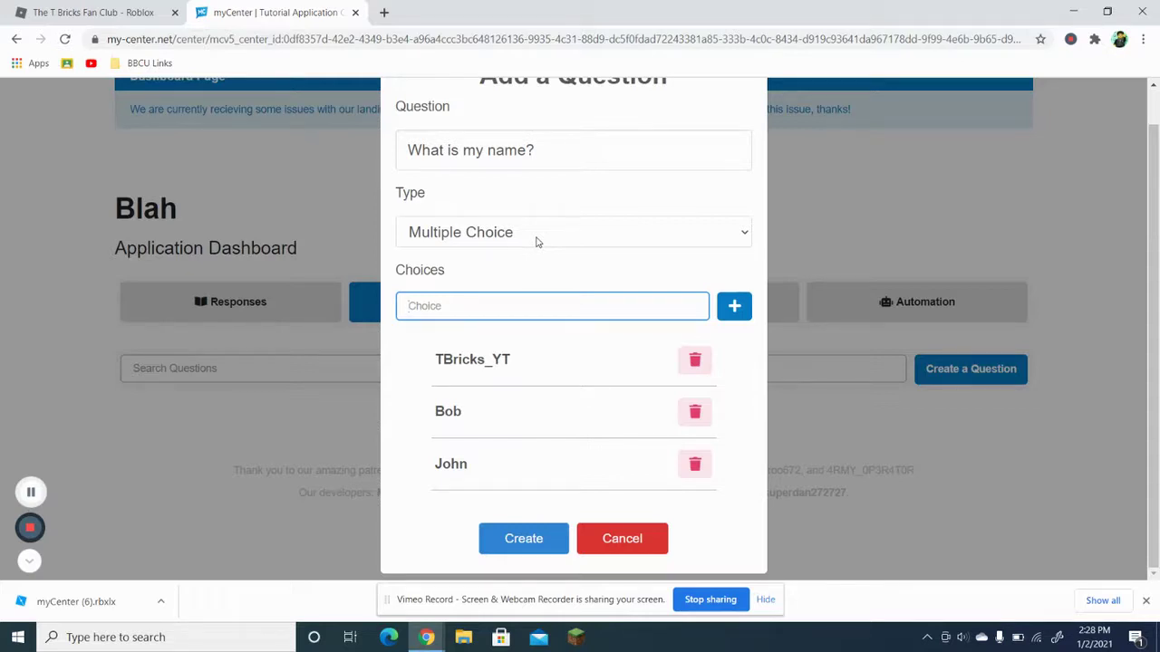
pyautogui.write('nefkwglnwslahbrouhgl')
pyautogui.click(734, 307)
pyautogui.click(523, 539)
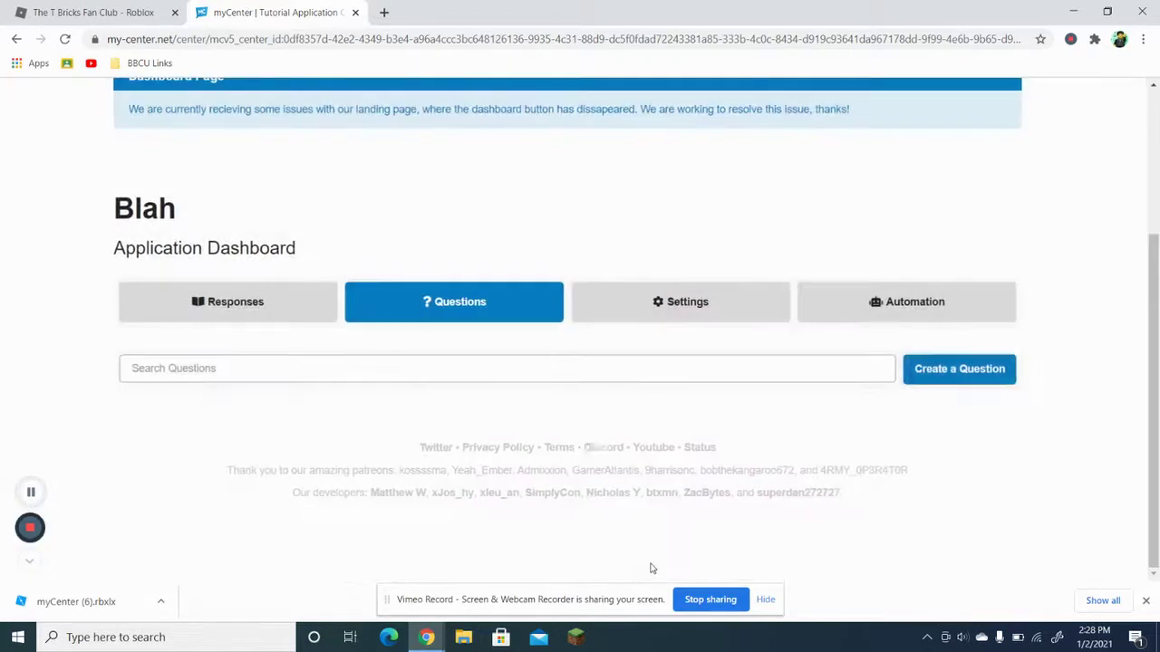
# Add a Typing Speed Test question to the application
pyautogui.click(994, 372)
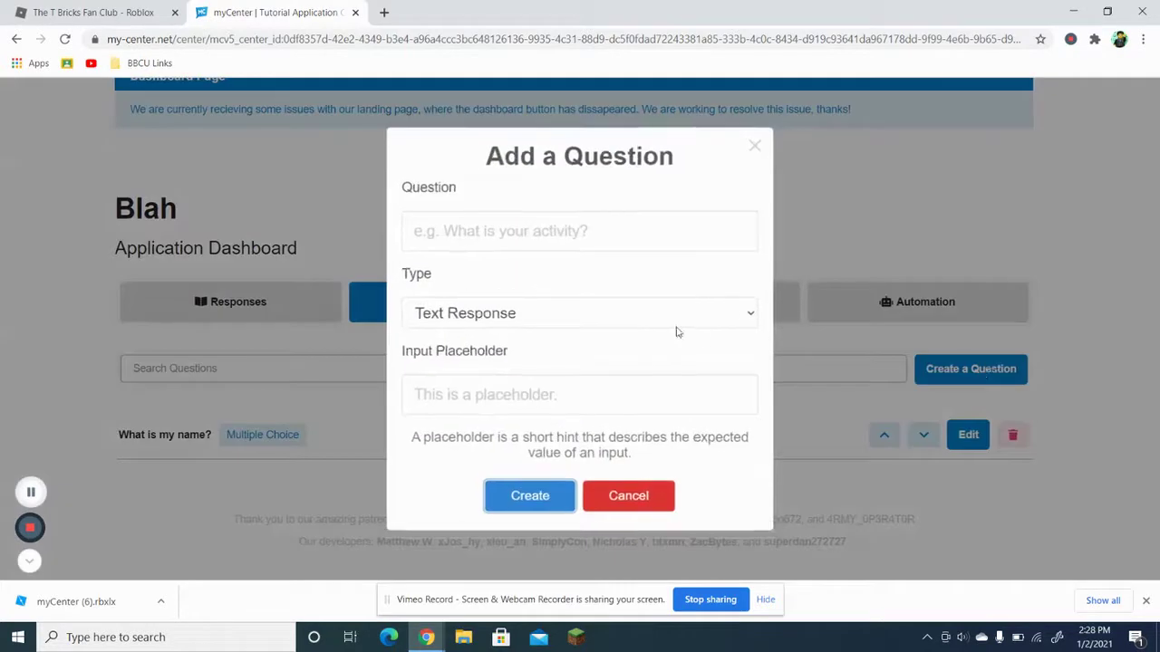
pyautogui.click(642, 314)
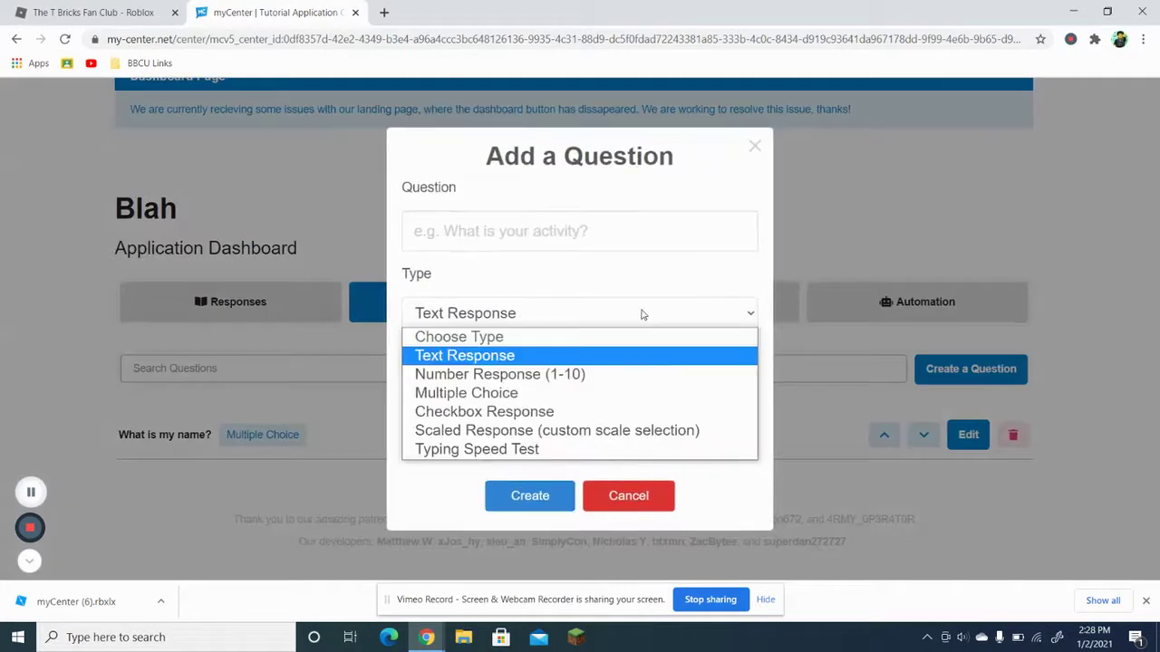
pyautogui.click(621, 449)
pyautogui.click(565, 394)
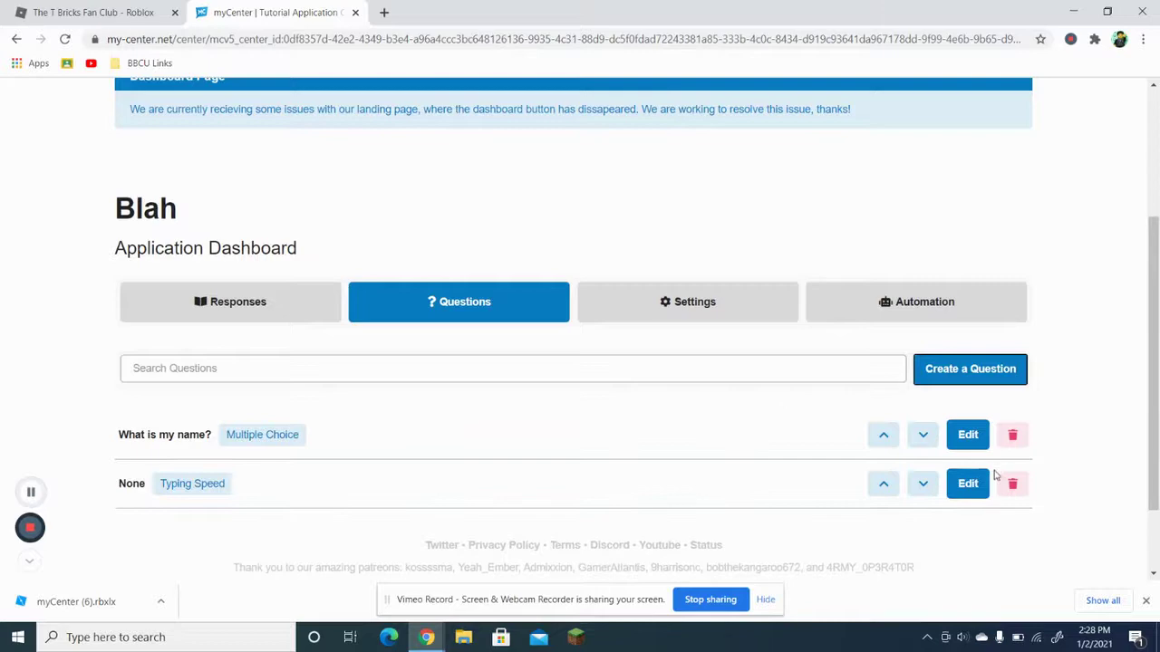
# Delete the Typing Speed question and try moving 'What is my name?' up
pyautogui.click(1013, 488)
pyautogui.click(580, 416)
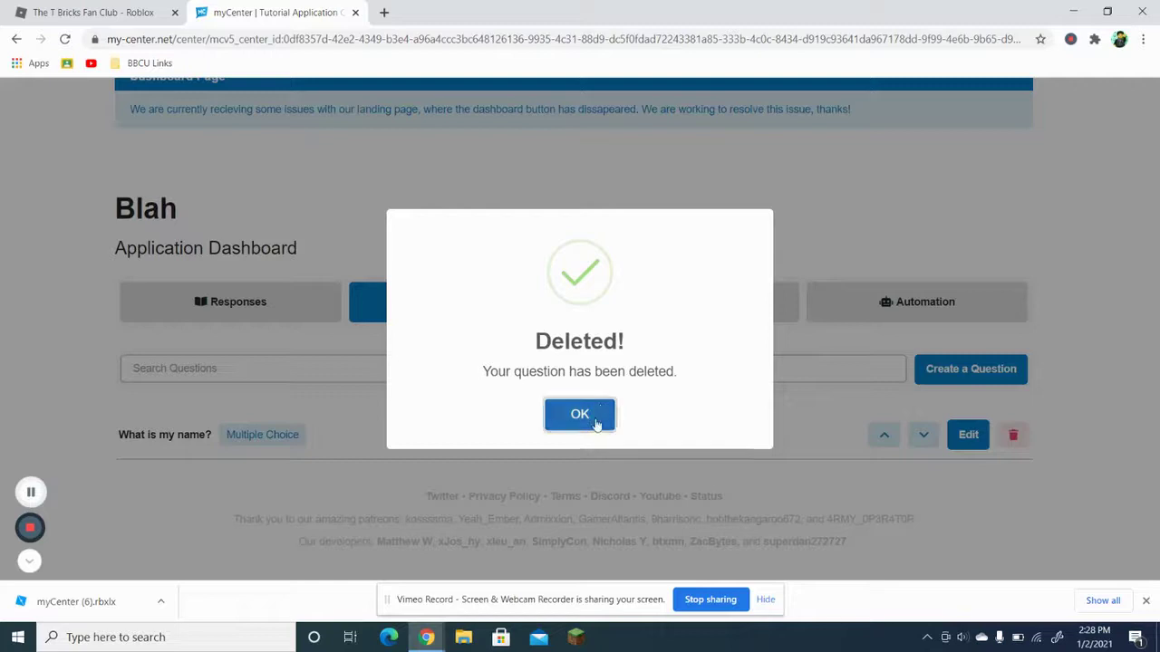
pyautogui.click(595, 424)
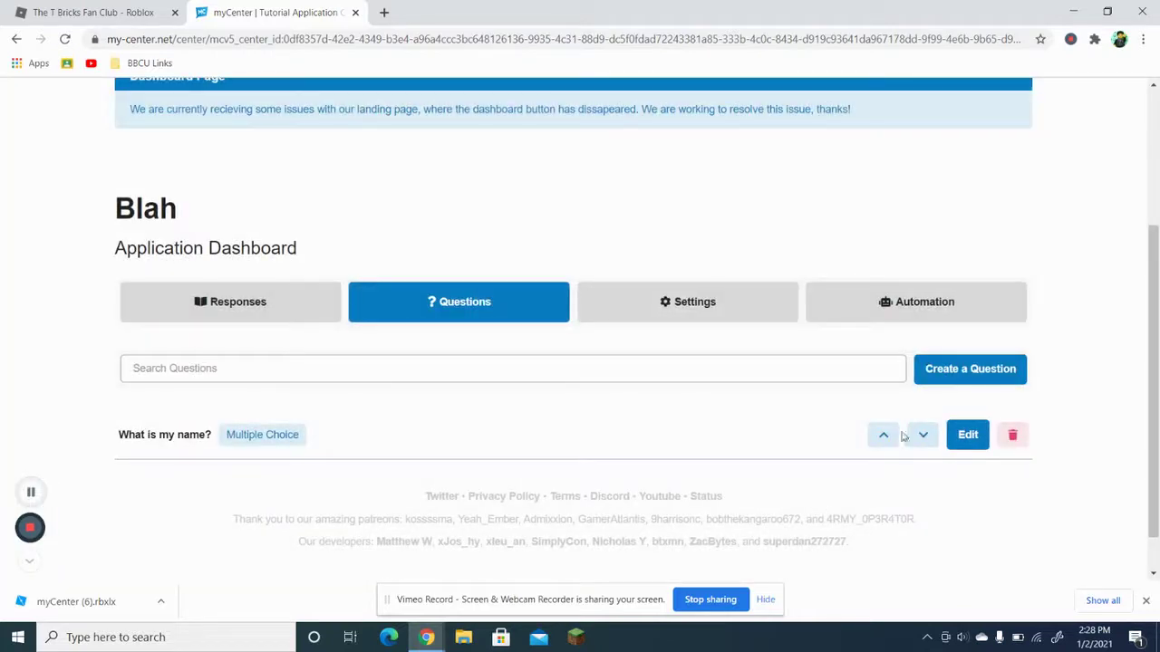
pyautogui.click(883, 434)
pyautogui.click(923, 441)
pyautogui.click(885, 440)
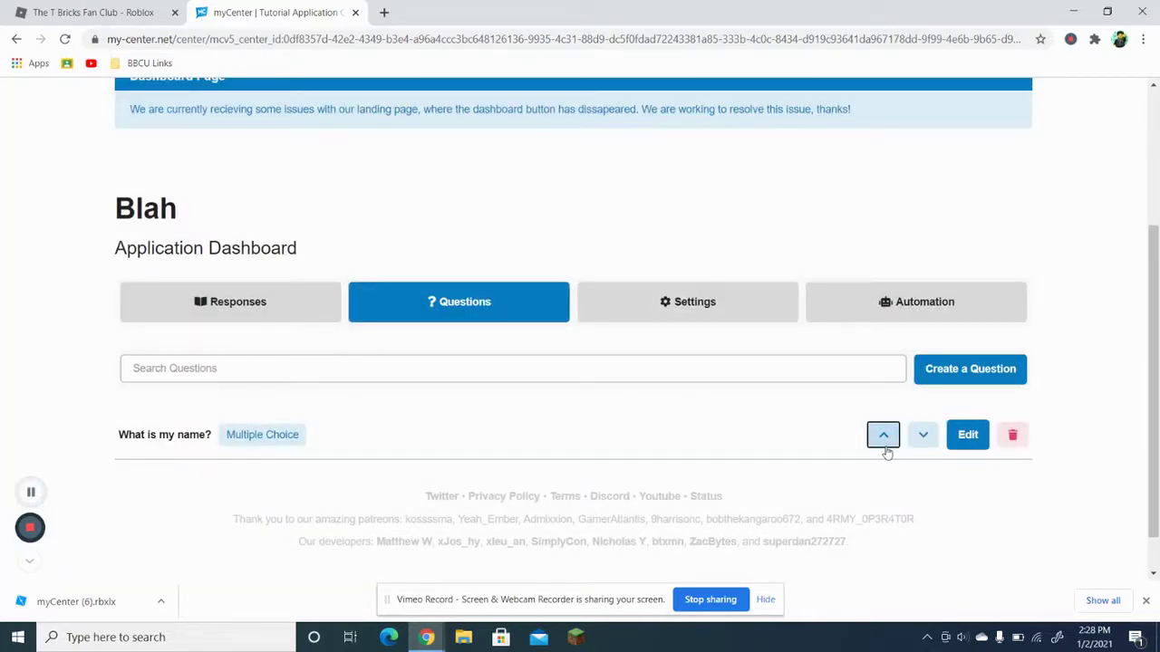
# In Settings, change the name Blah to Tutorial and save
pyautogui.click(734, 316)
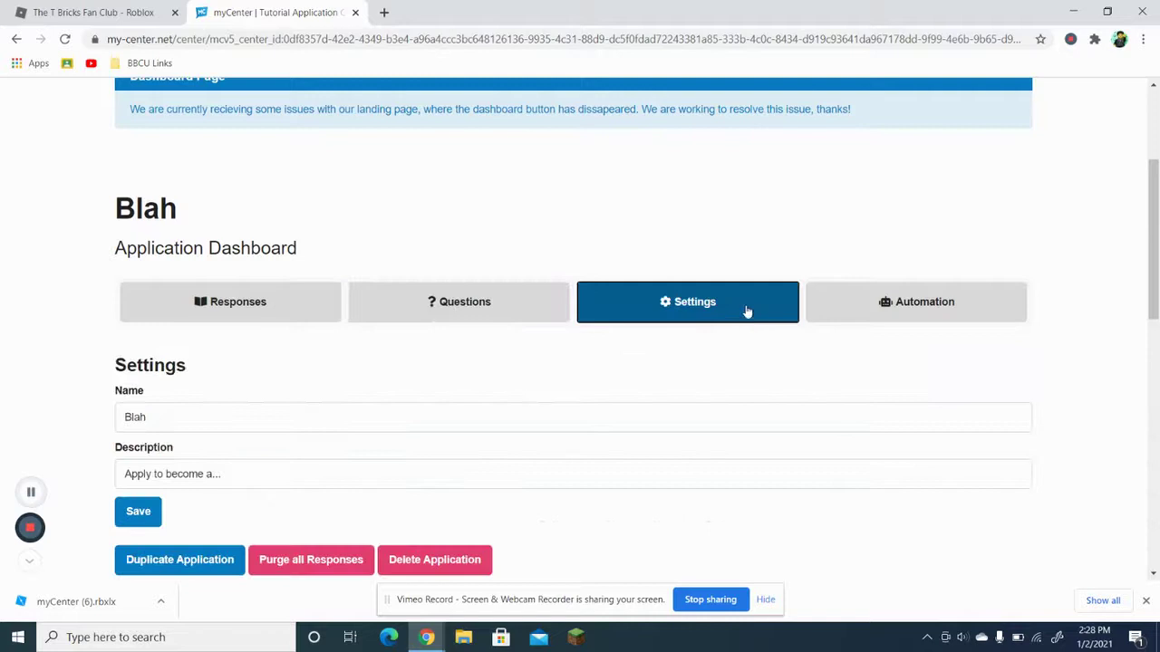
pyautogui.scroll(-3, 689, 316)
pyautogui.scroll(2, 645, 321)
pyautogui.moveTo(279, 264); pyautogui.dragTo(25, 223)
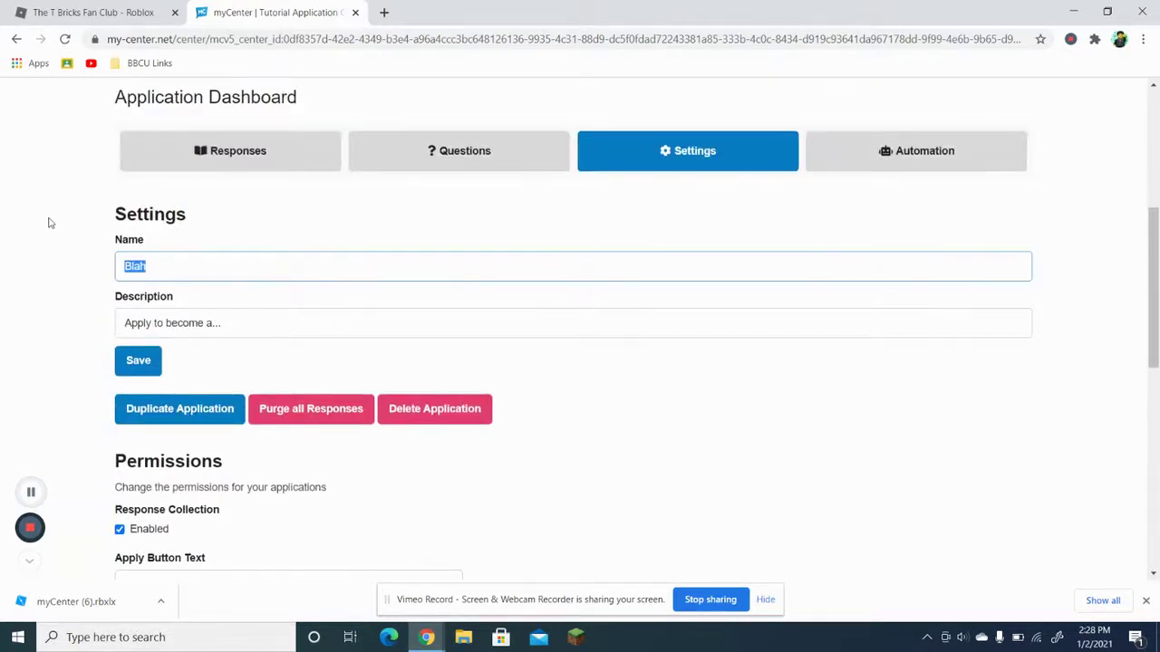
pyautogui.write('Tutorial')
pyautogui.click(147, 362)
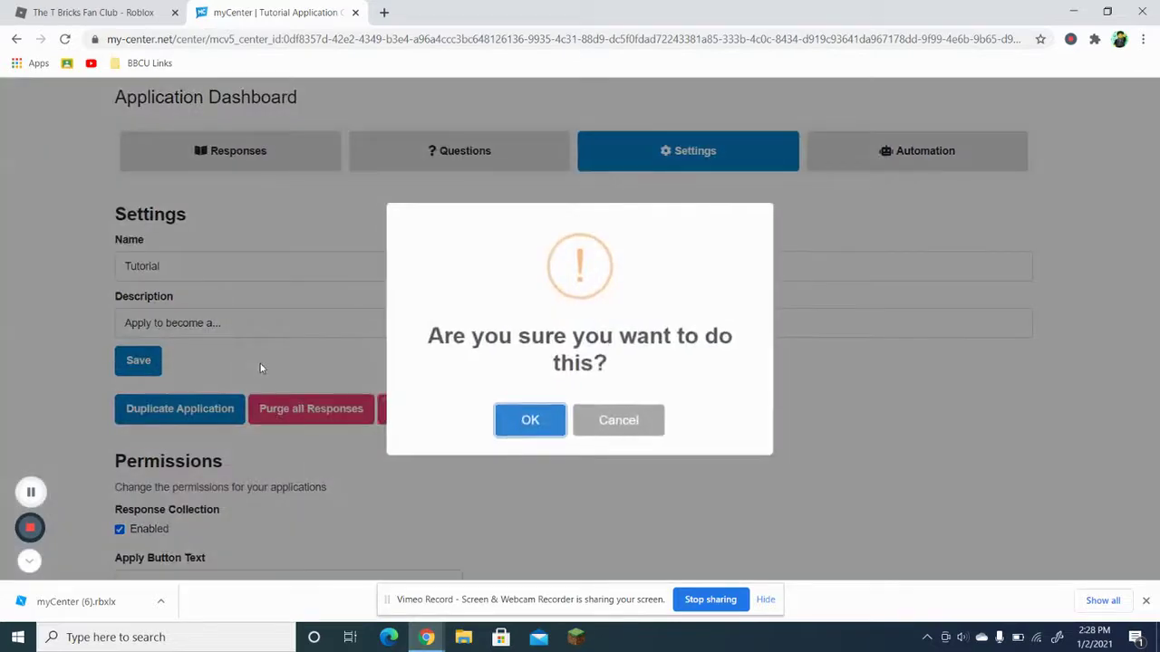
pyautogui.click(530, 420)
# Open the application's Automation page, where Quiz Mode is not yet enabled
pyautogui.scroll(-4, 498, 318)
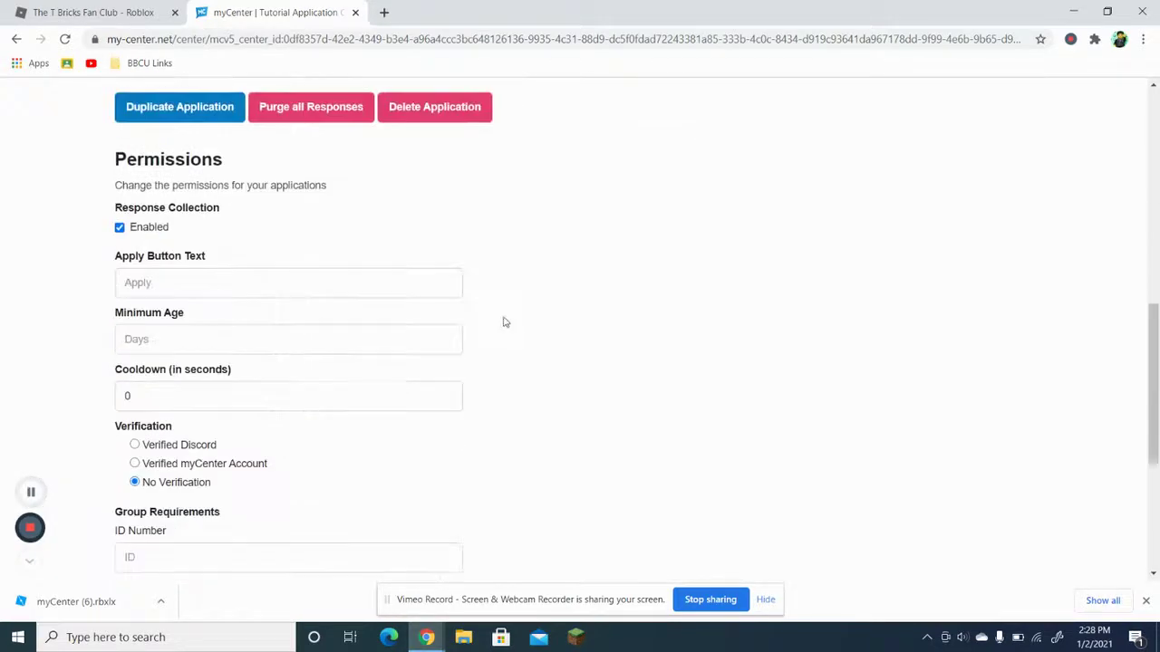
pyautogui.scroll(-5, 517, 335)
pyautogui.scroll(10, 699, 365)
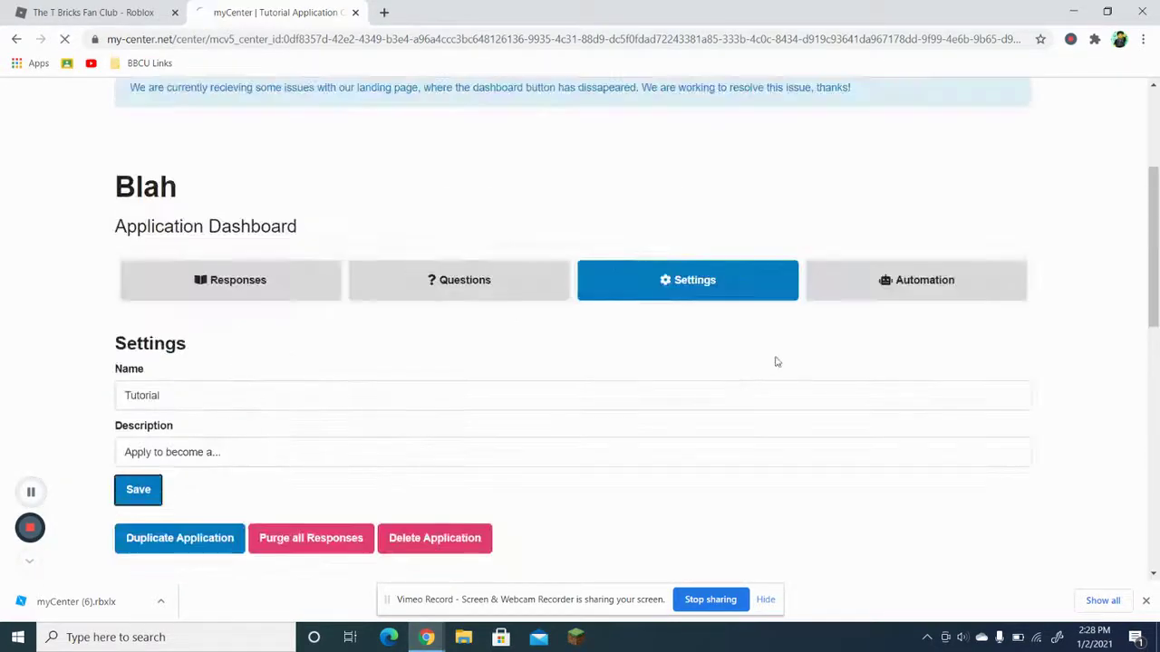
pyautogui.scroll(-3, 875, 298)
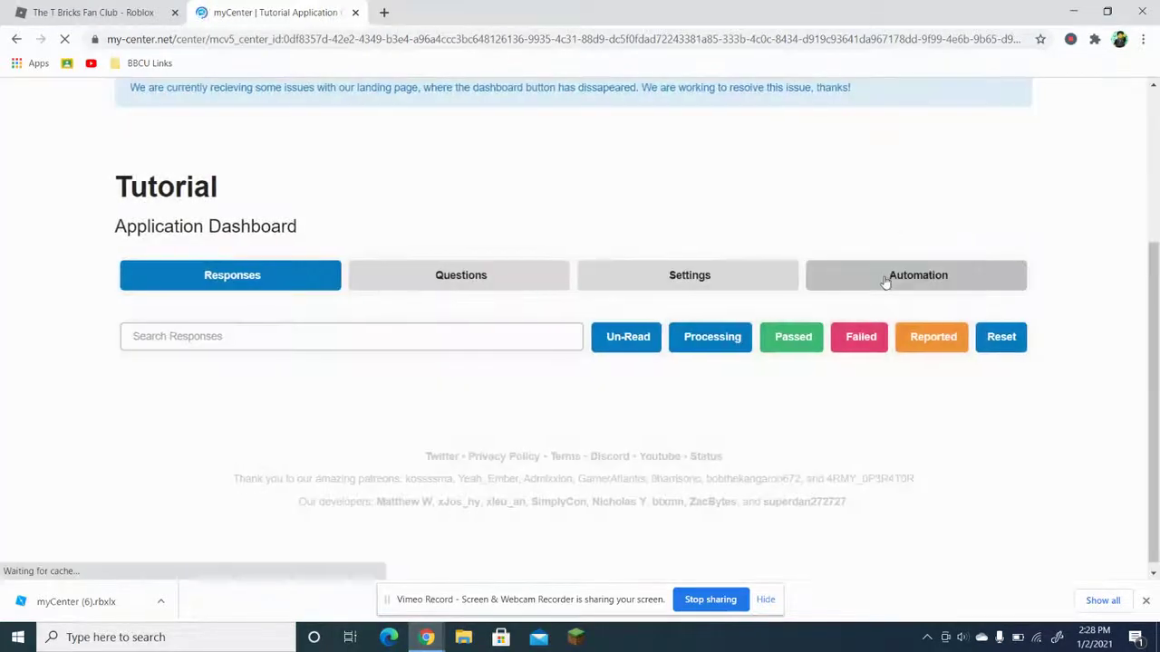
pyautogui.click(885, 282)
pyautogui.scroll(-3, 656, 371)
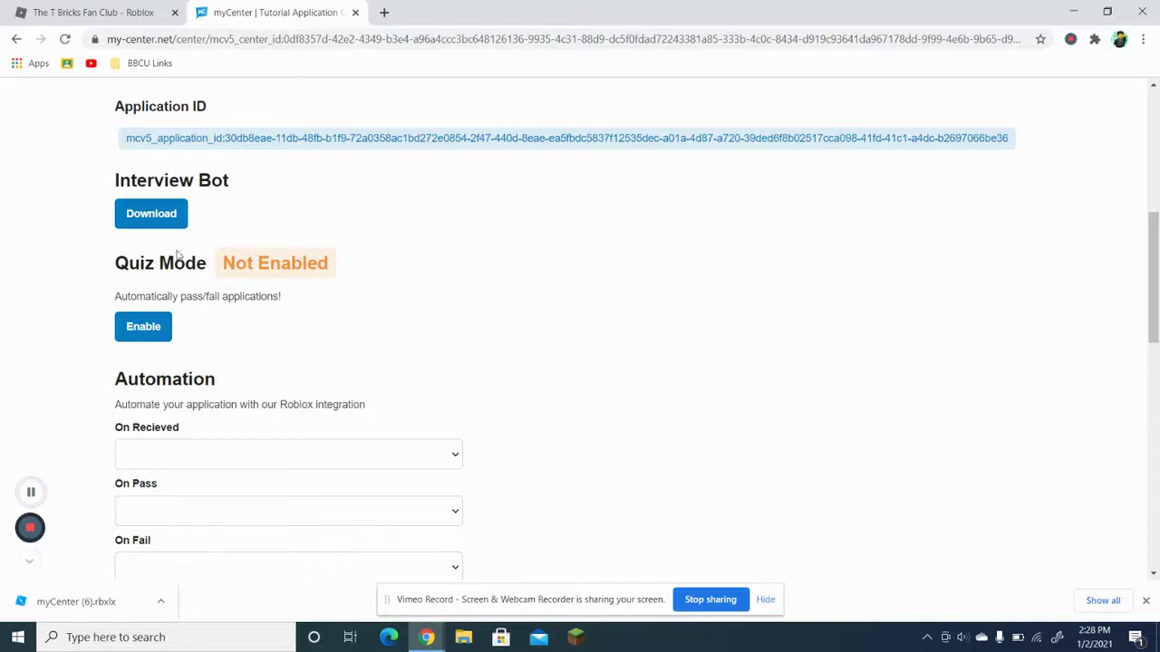
# Enable Quiz Mode with a 100 percent pass mark, then dismiss the answer and notification prompts
pyautogui.click(144, 329)
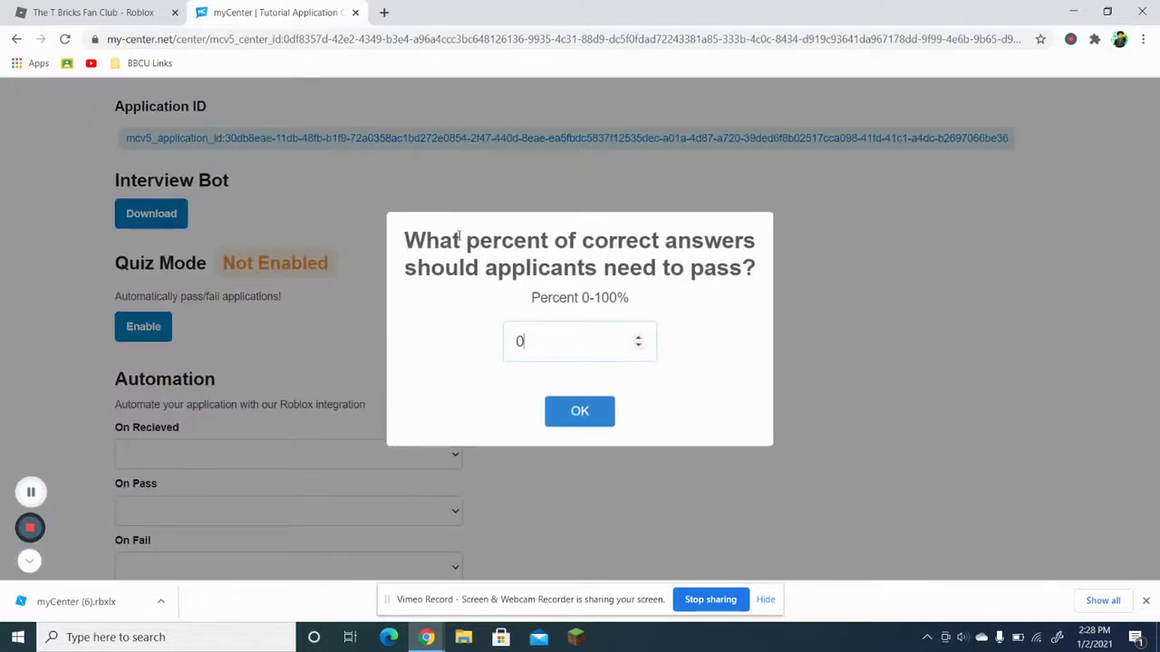
pyautogui.moveTo(492, 239); pyautogui.dragTo(721, 240)
pyautogui.click(559, 347)
pyautogui.write('100')
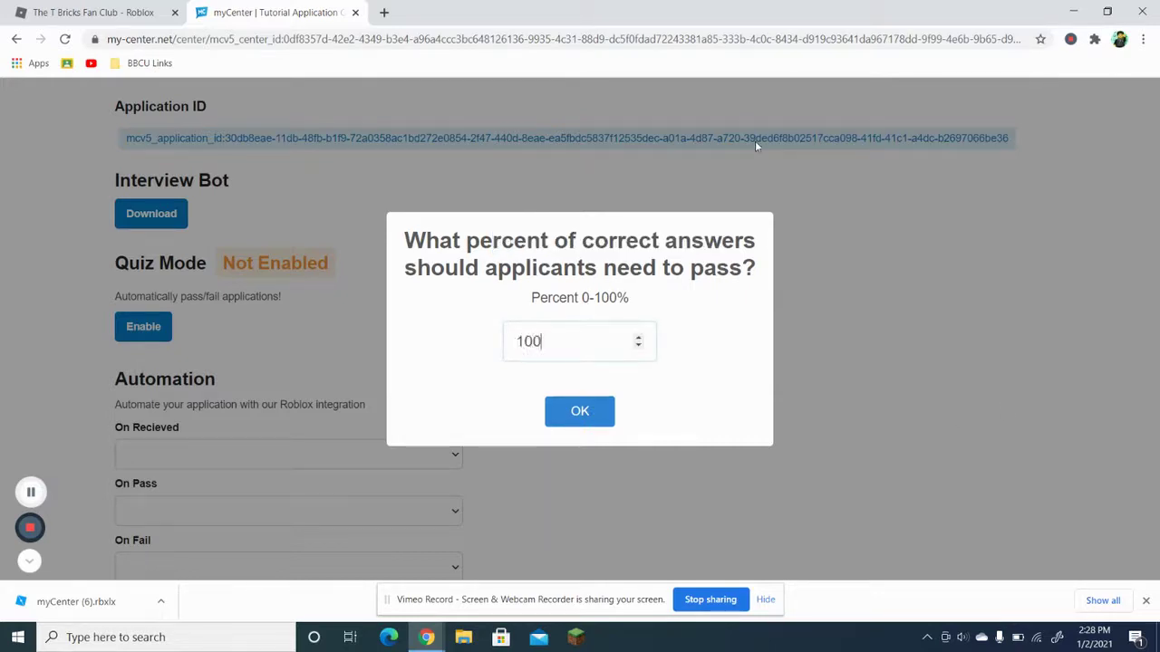
pyautogui.click(589, 422)
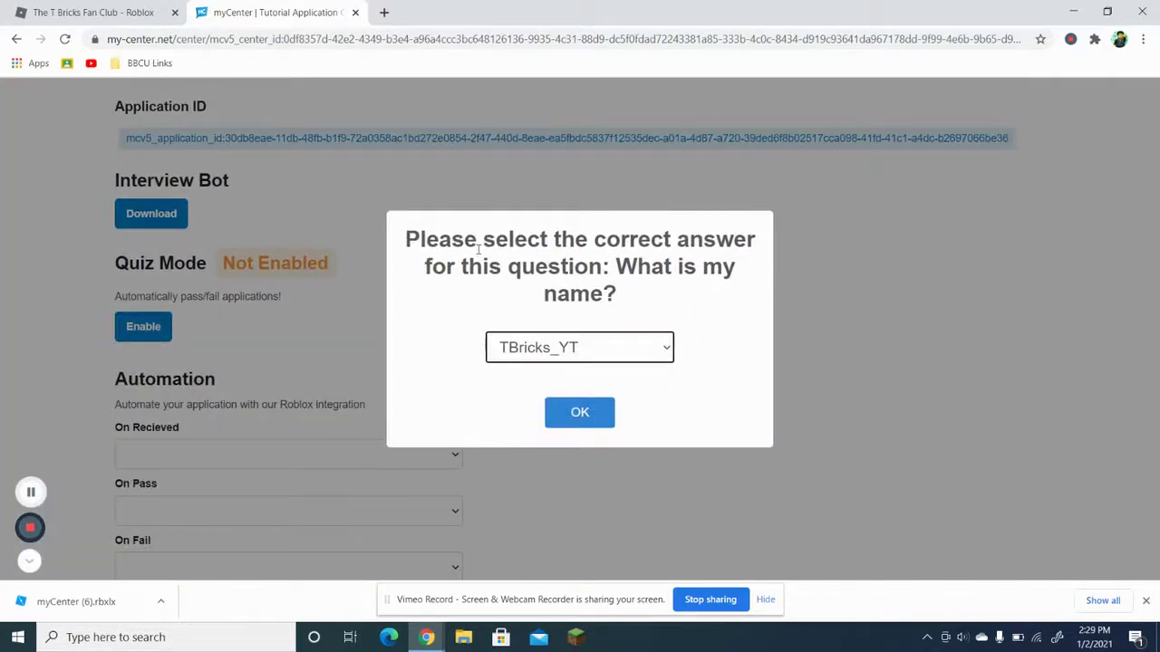
pyautogui.moveTo(530, 235); pyautogui.dragTo(635, 255)
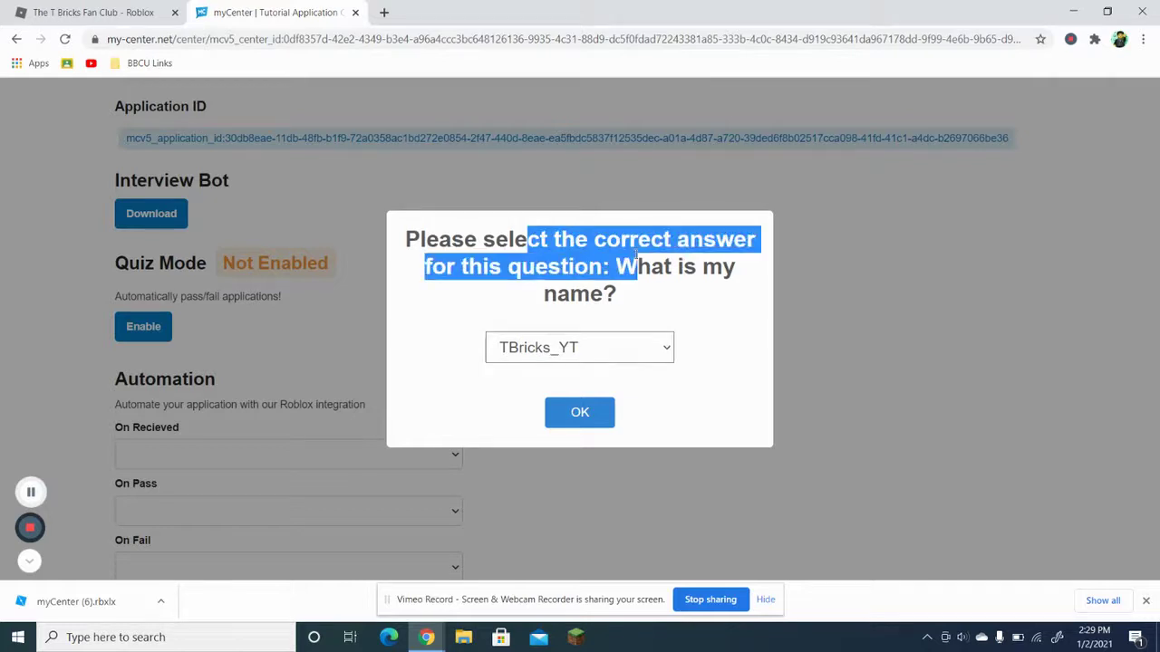
pyautogui.click(801, 376)
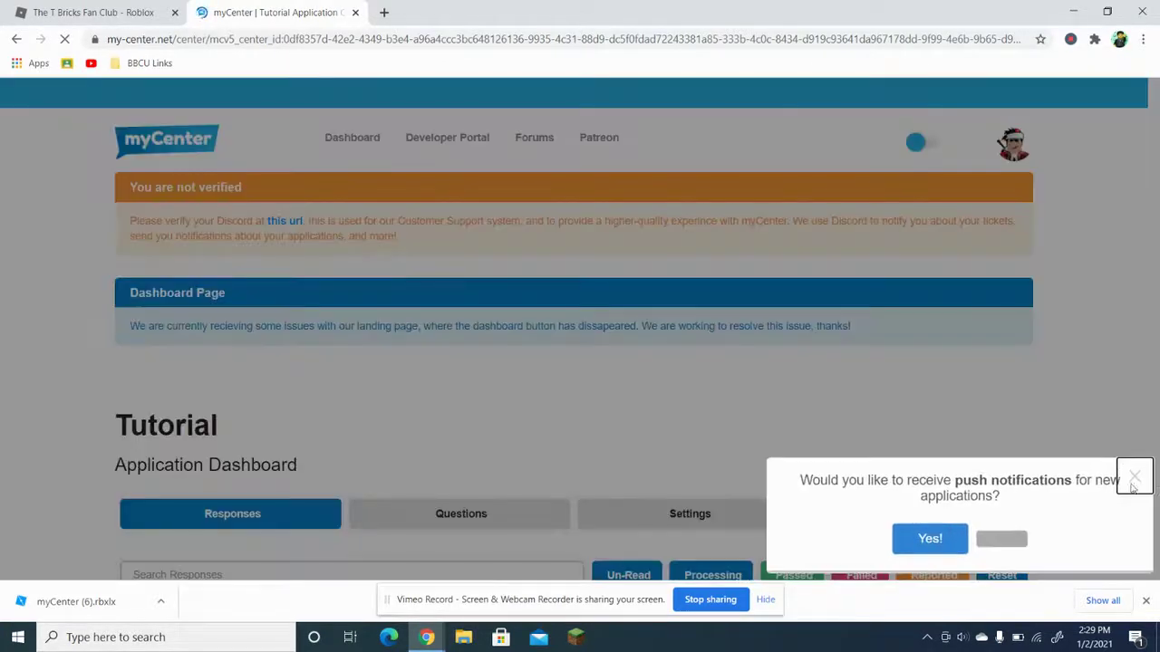
pyautogui.click(1133, 480)
pyautogui.scroll(-2, 1024, 447)
# Rerun the Quiz Mode setup with a 100 percent pass mark and TBricks_YT as the correct answer
pyautogui.click(916, 367)
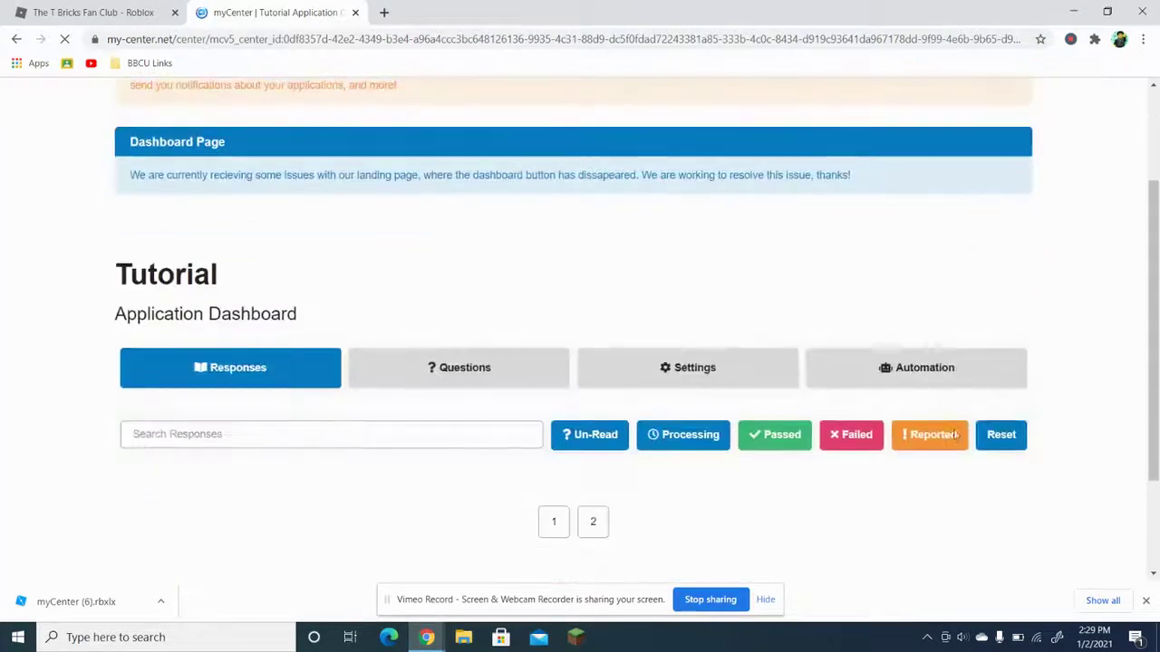
pyautogui.scroll(-2, 222, 525)
pyautogui.click(186, 498)
pyautogui.press('BackSpace')
pyautogui.write('100')
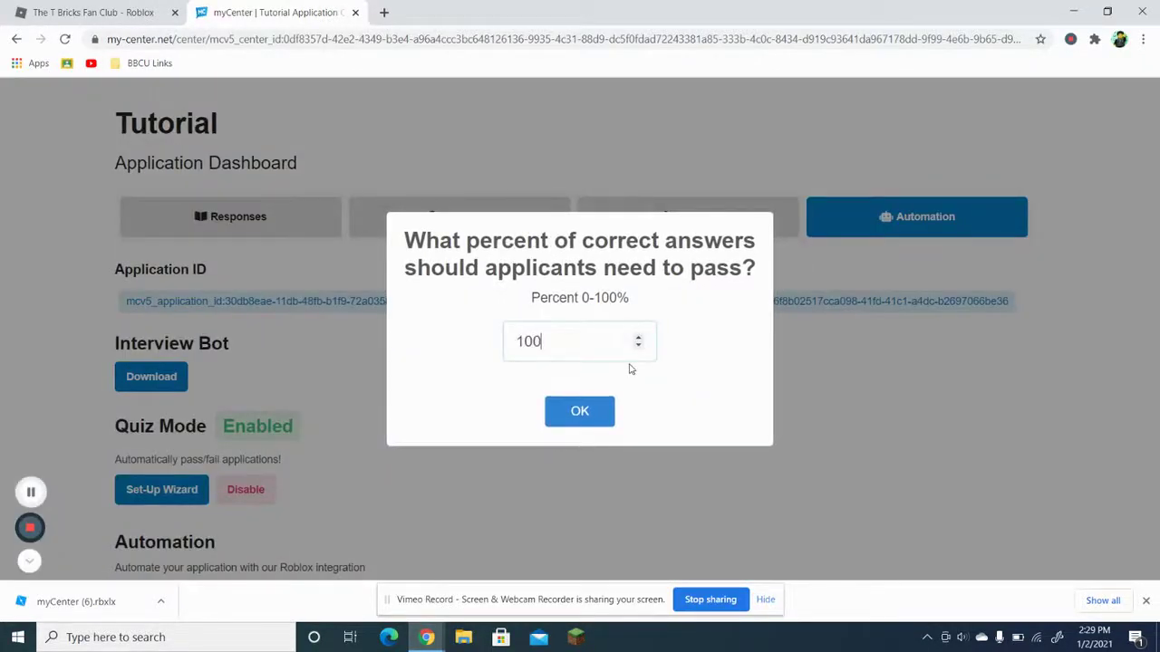
pyautogui.press('Return')
pyautogui.click(593, 409)
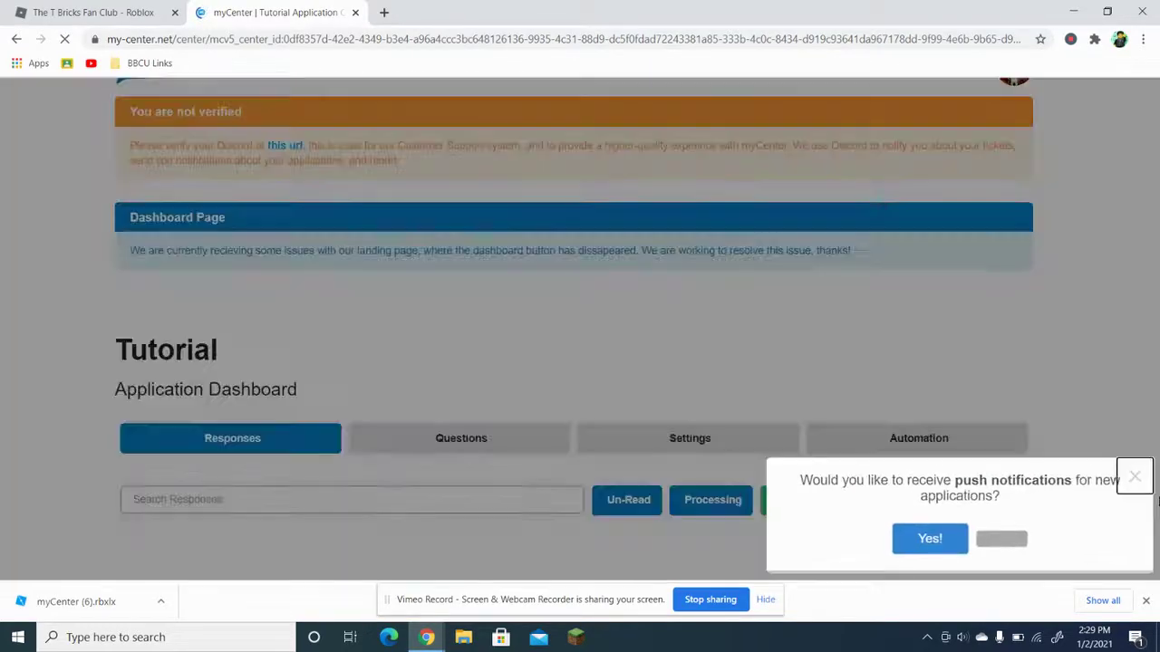
pyautogui.click(1134, 474)
pyautogui.click(928, 443)
pyautogui.scroll(-10, 926, 441)
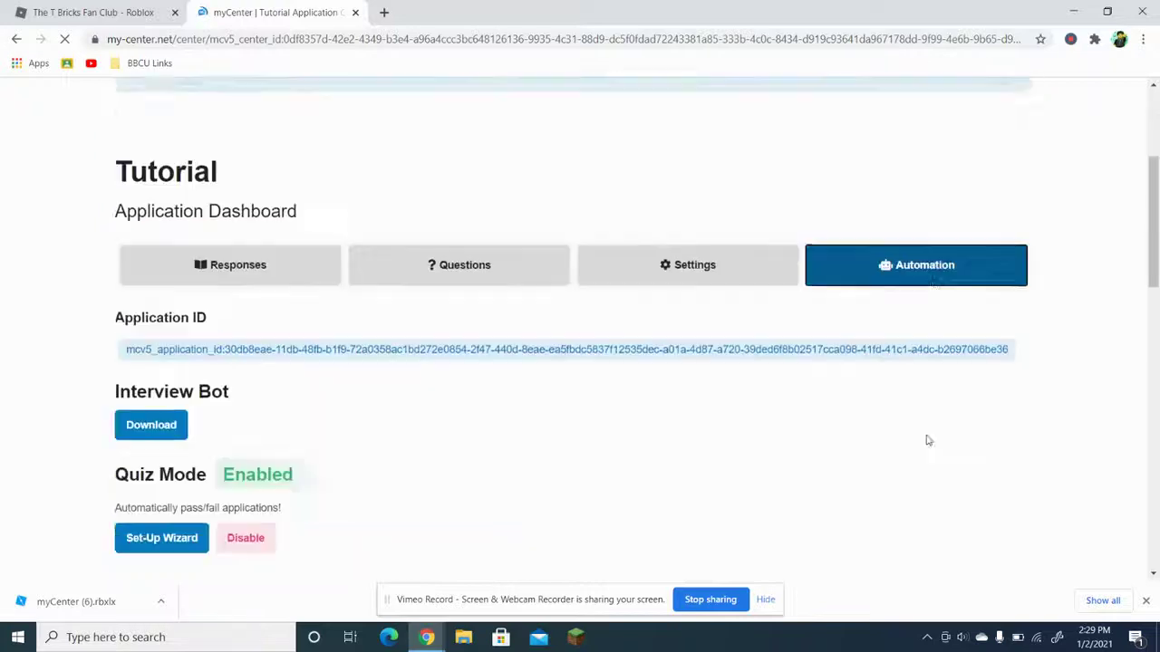
# Set On Recieved to Do nothing, On Pass to Pros, and On Fail and On Reported to Do nothing
pyautogui.click(385, 166)
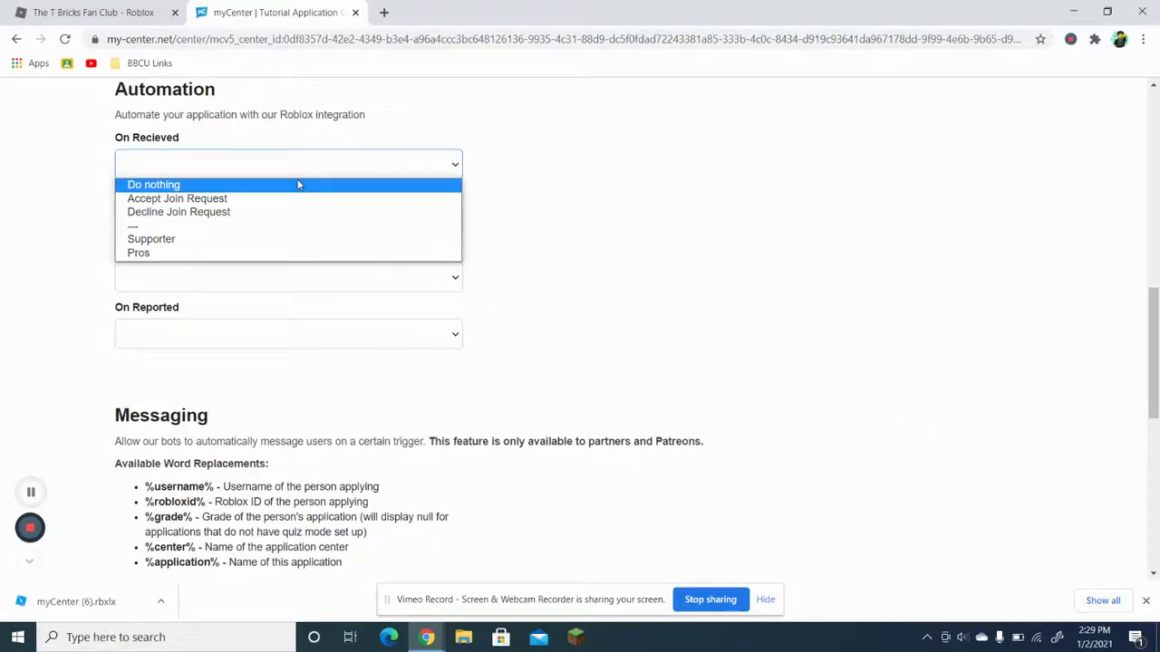
pyautogui.click(299, 185)
pyautogui.click(304, 224)
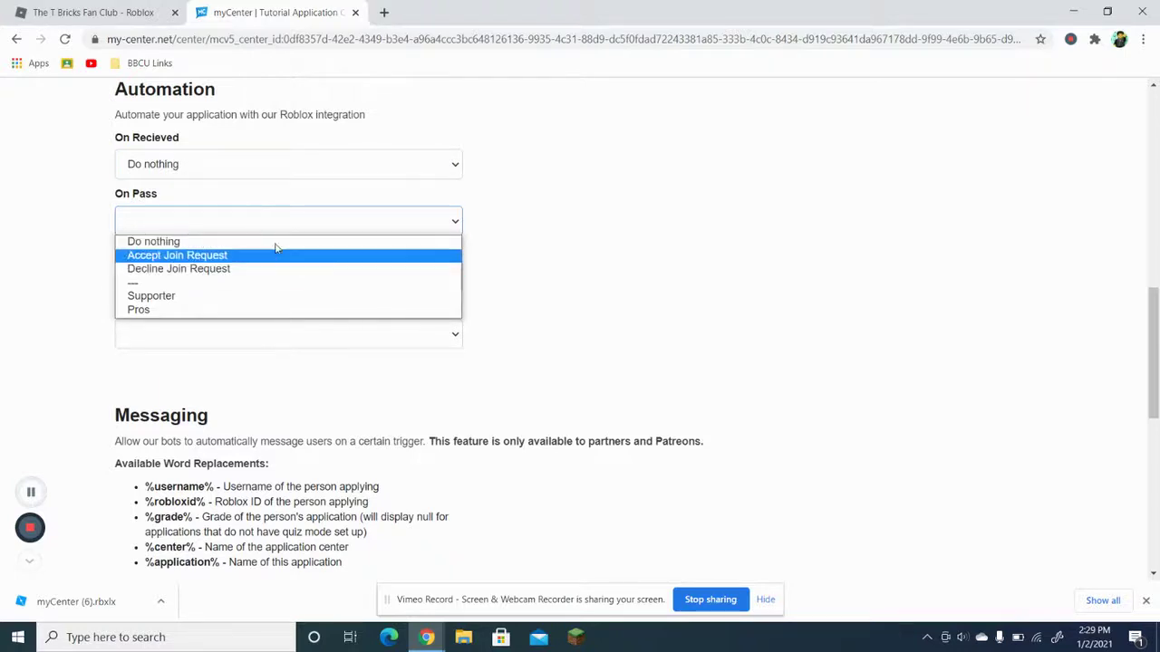
pyautogui.click(160, 313)
pyautogui.click(174, 283)
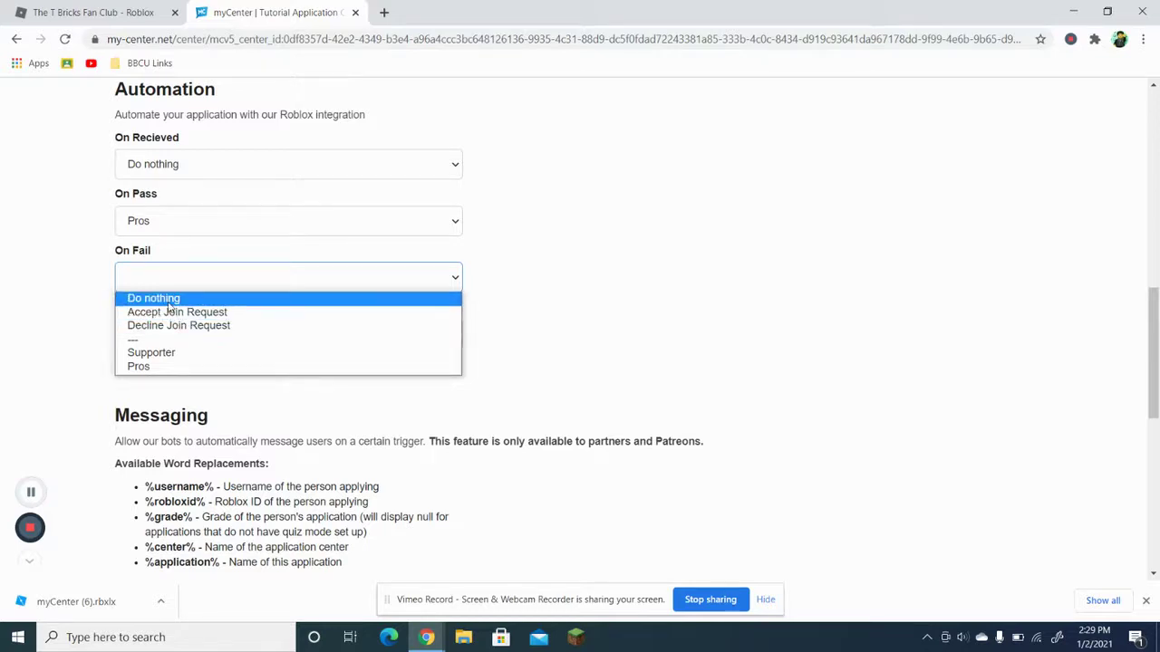
pyautogui.click(169, 302)
pyautogui.click(243, 343)
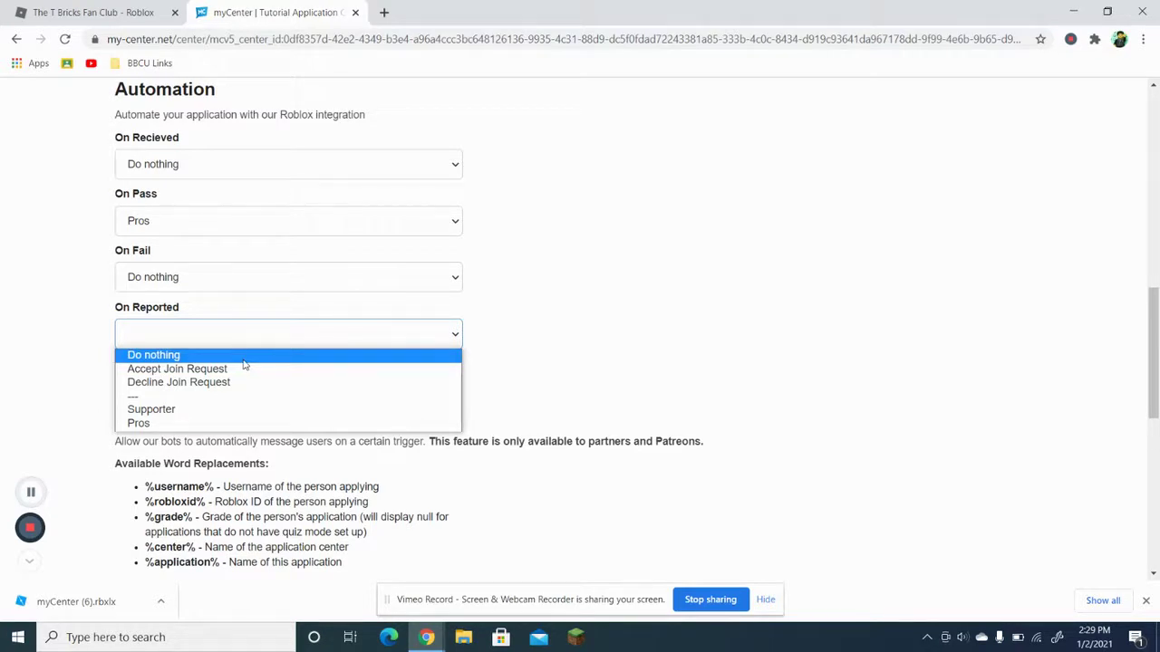
pyautogui.click(243, 356)
# Save the automation settings and dismiss the confirmation and push-notification prompts
pyautogui.scroll(-6, 331, 376)
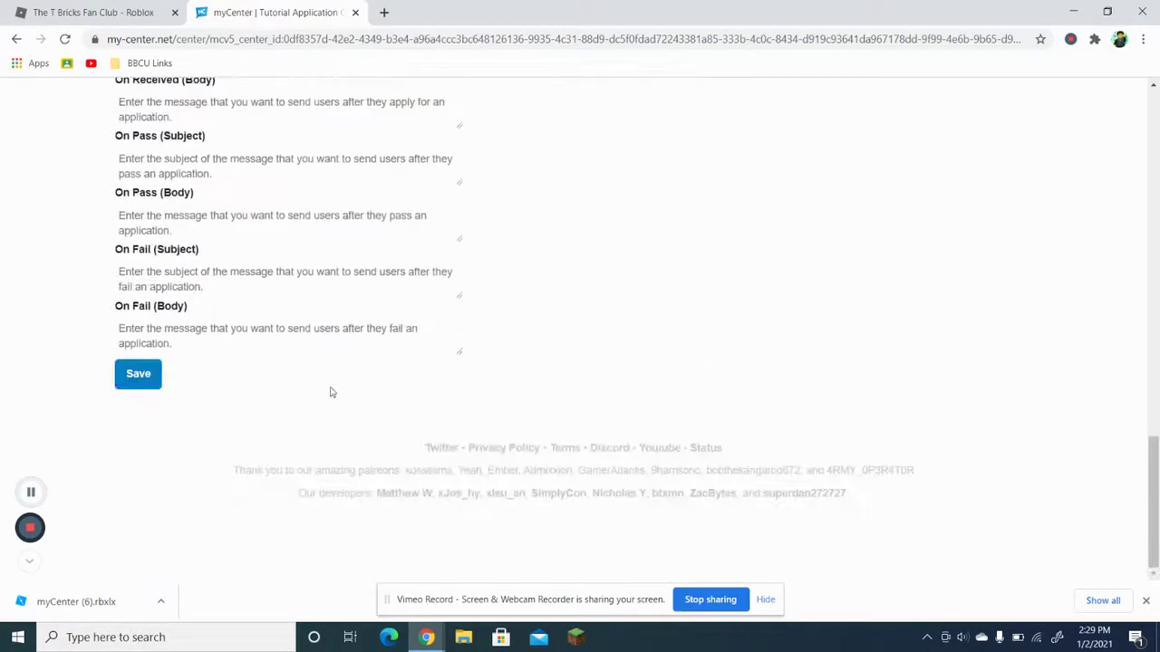
pyautogui.scroll(2, 243, 404)
pyautogui.click(138, 525)
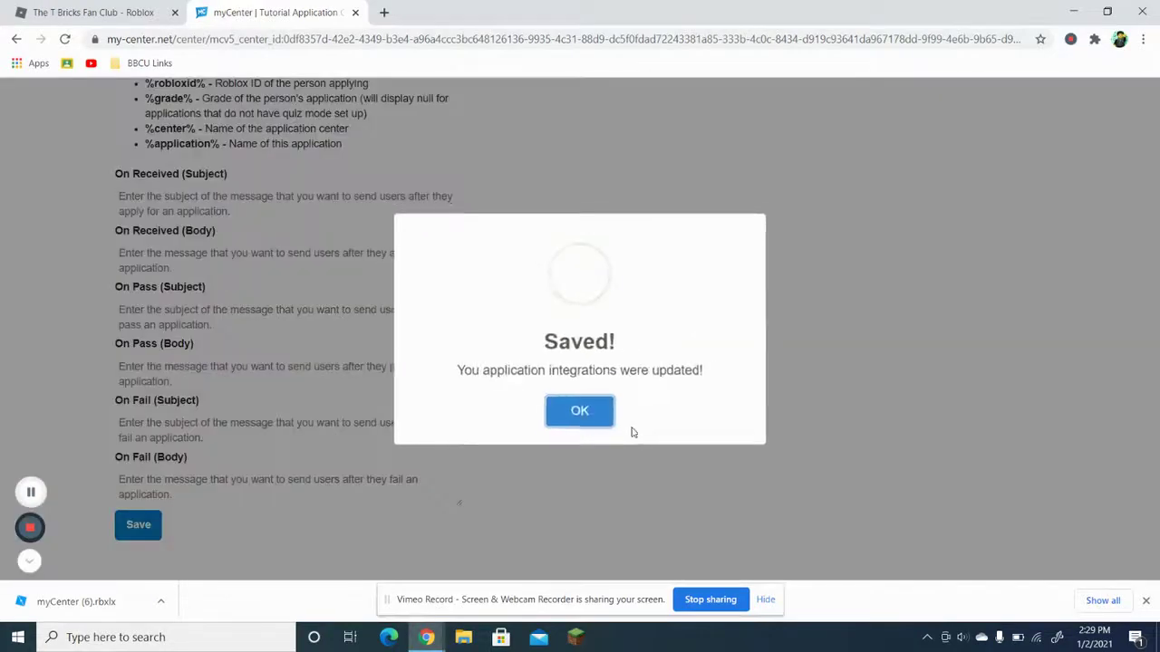
pyautogui.click(580, 417)
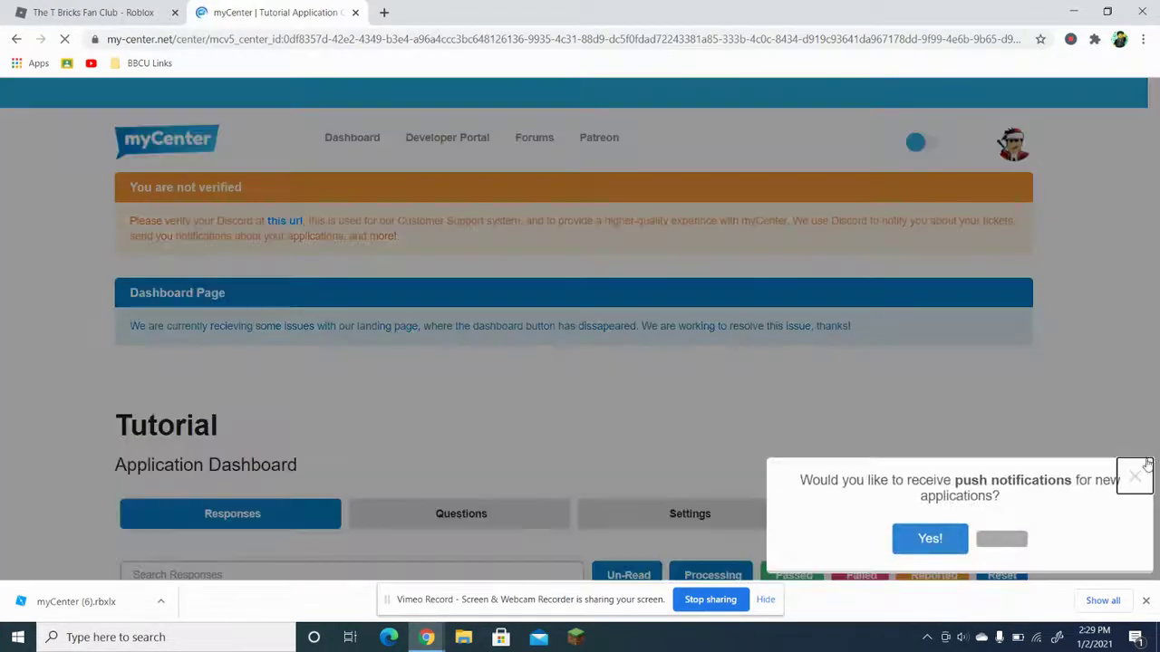
pyautogui.click(1145, 465)
# Open the downloaded myCenter (6).rbxlx place file from the browser's download bar
pyautogui.scroll(-3, 1003, 400)
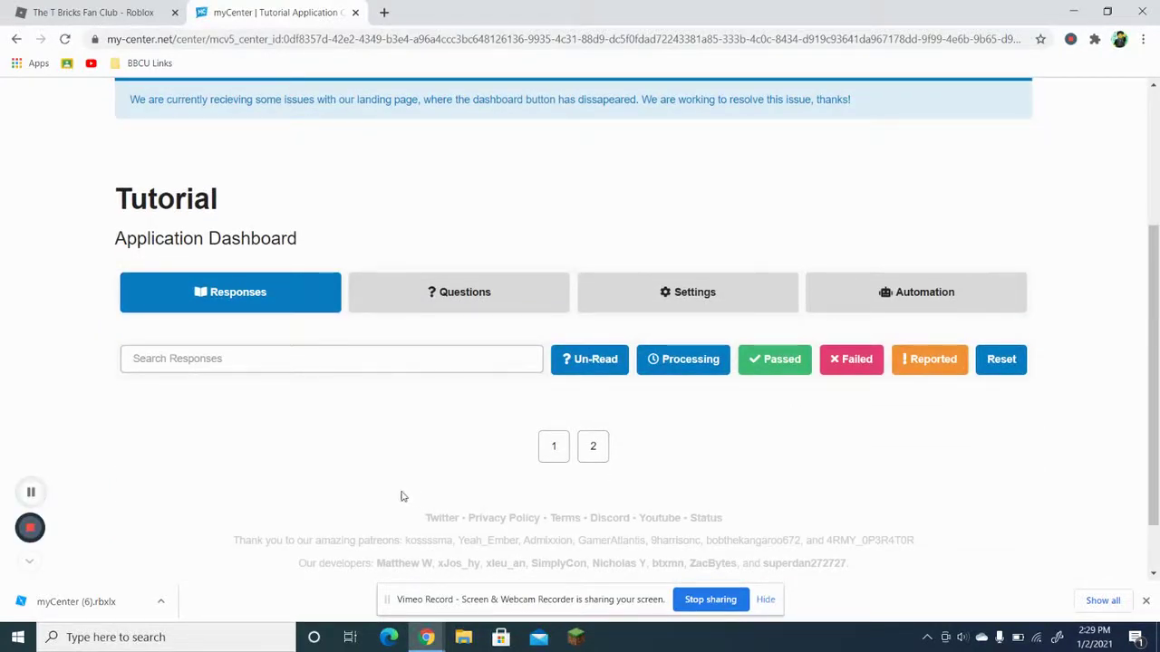
pyautogui.click(123, 613)
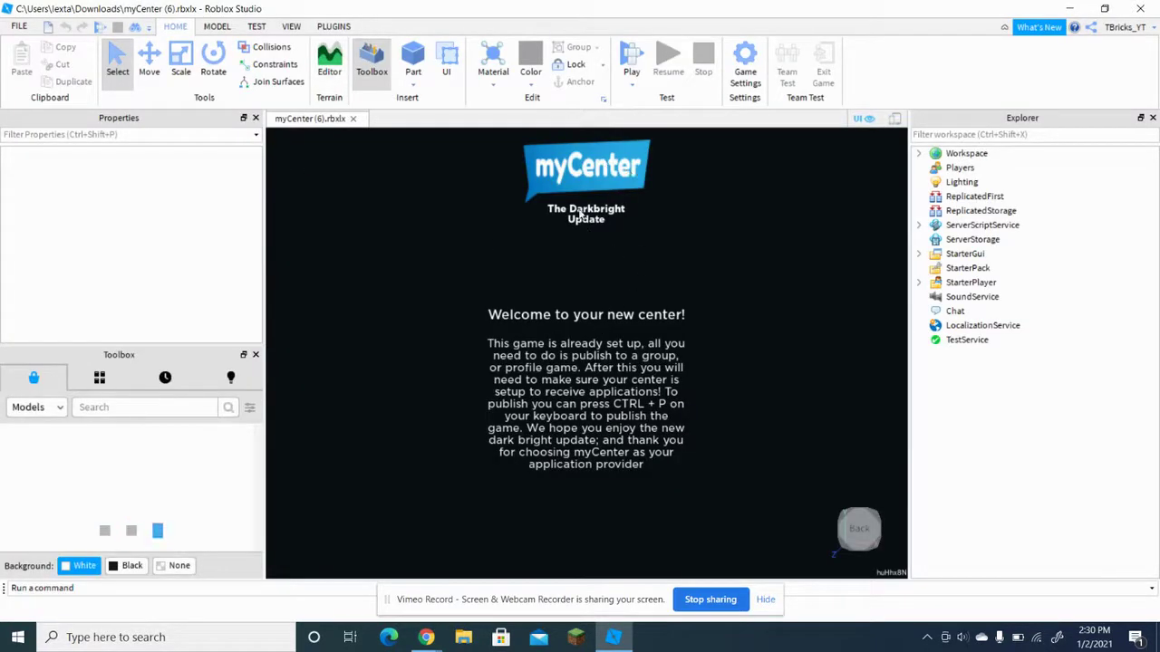
# Start publishing the place to Roblox as a brand new game
pyautogui.click(19, 25)
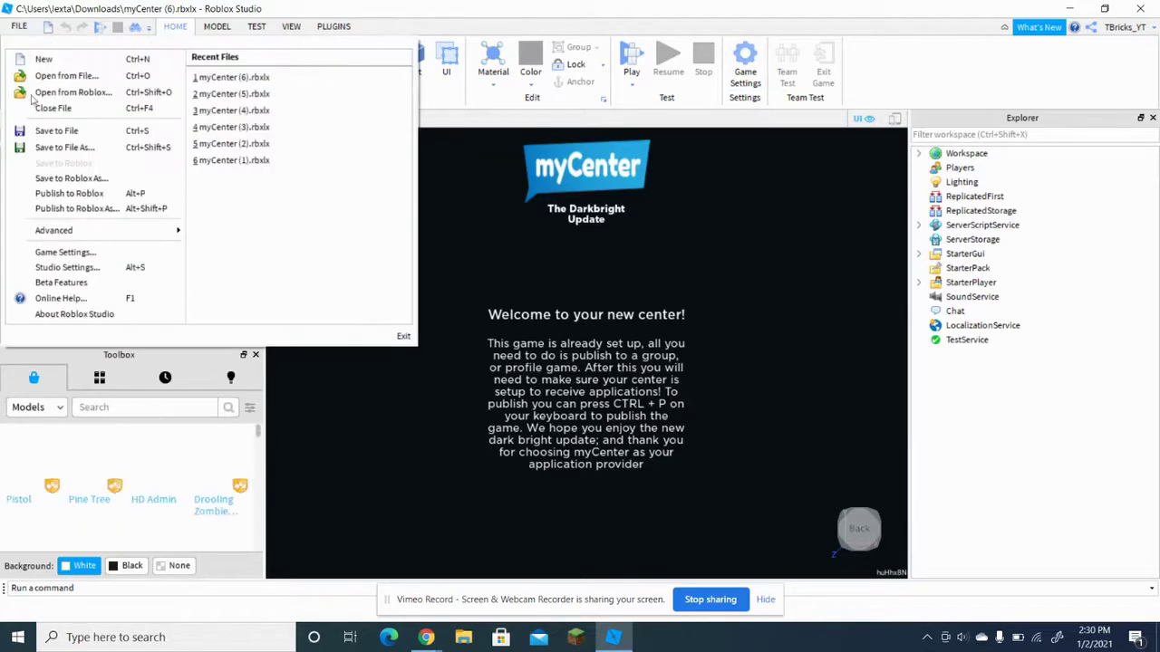
pyautogui.click(74, 209)
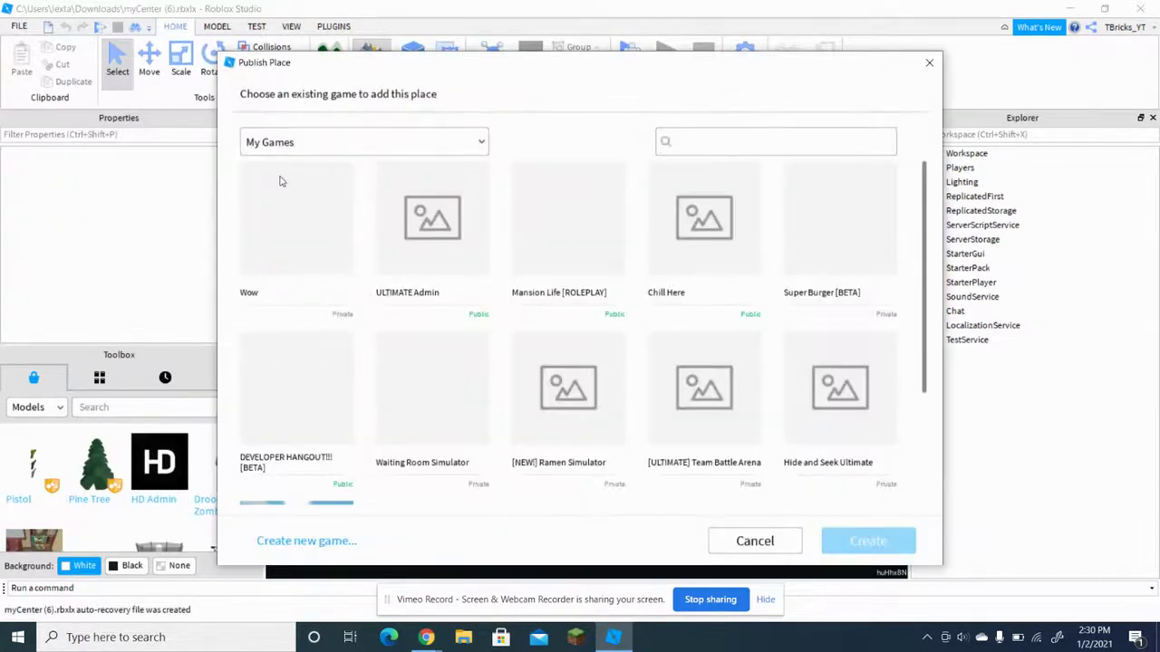
pyautogui.scroll(-3, 435, 354)
pyautogui.scroll(2, 435, 354)
pyautogui.scroll(-2, 434, 352)
pyautogui.scroll(2, 434, 351)
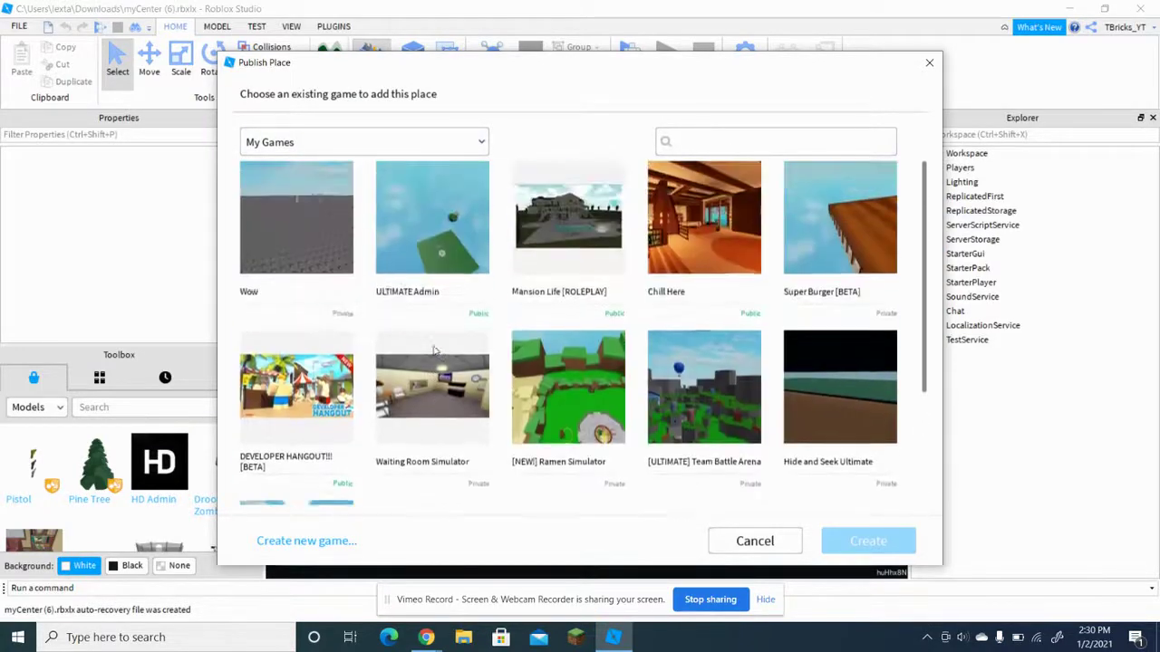
pyautogui.click(333, 544)
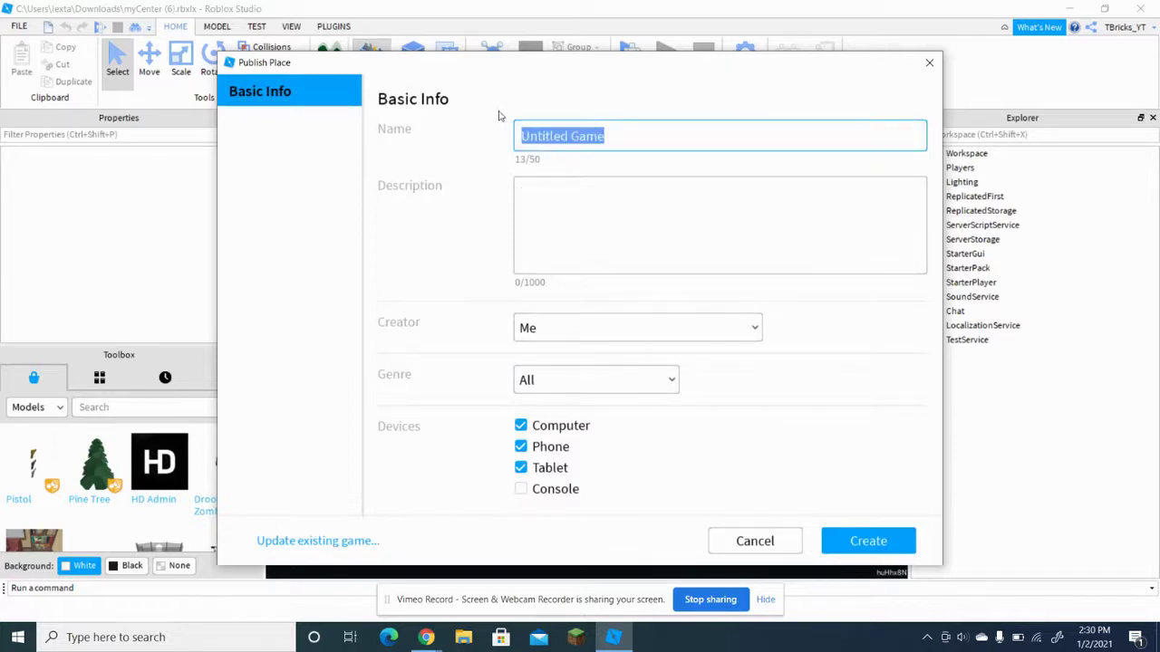
# Name the game 'Tutorial Application Center', describe it 'Application Center for my Roblox Tutorial', and create it
pyautogui.write('Tutori')
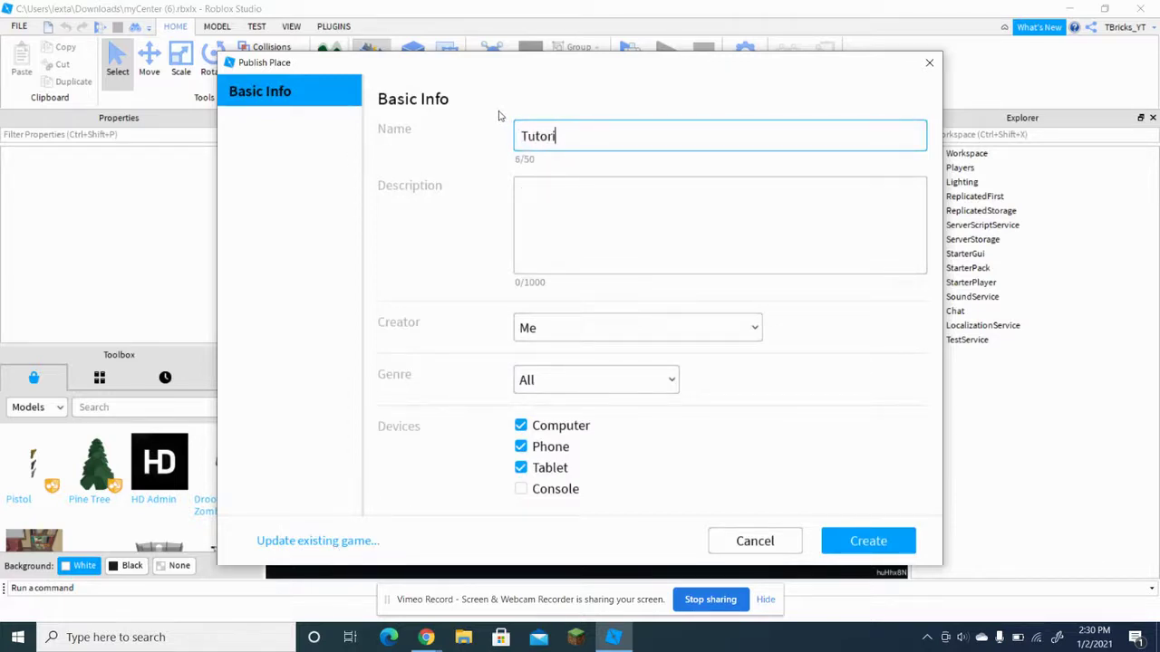
pyautogui.write('al Applicatio')
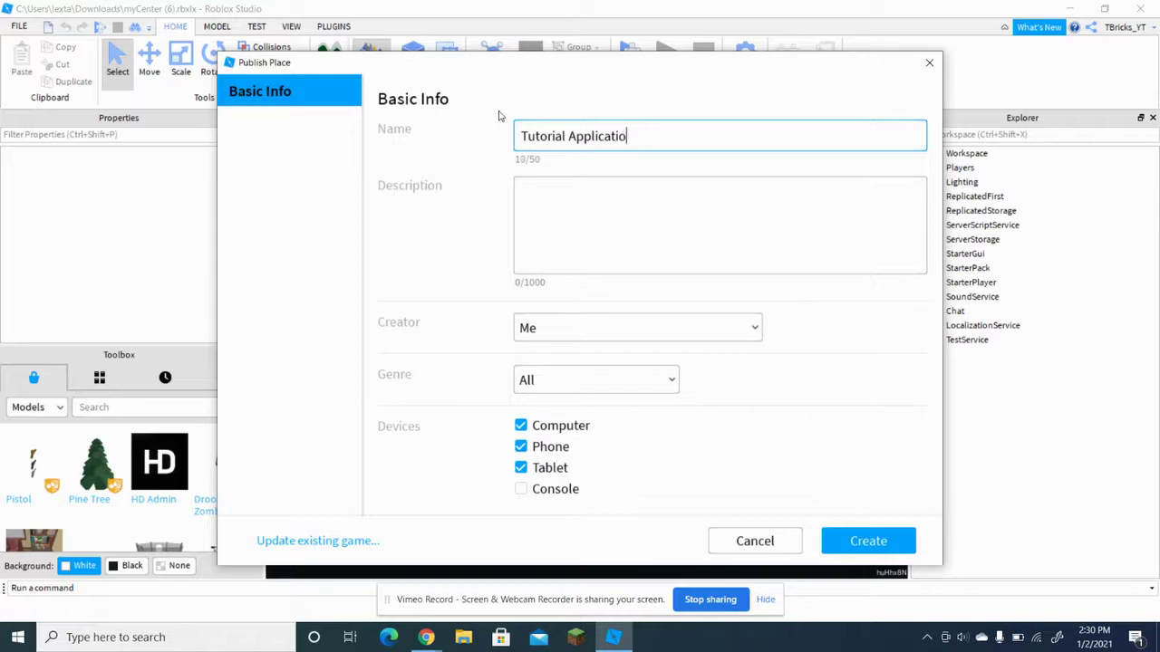
pyautogui.write('n Center')
pyautogui.click(604, 221)
pyautogui.write('Application ')
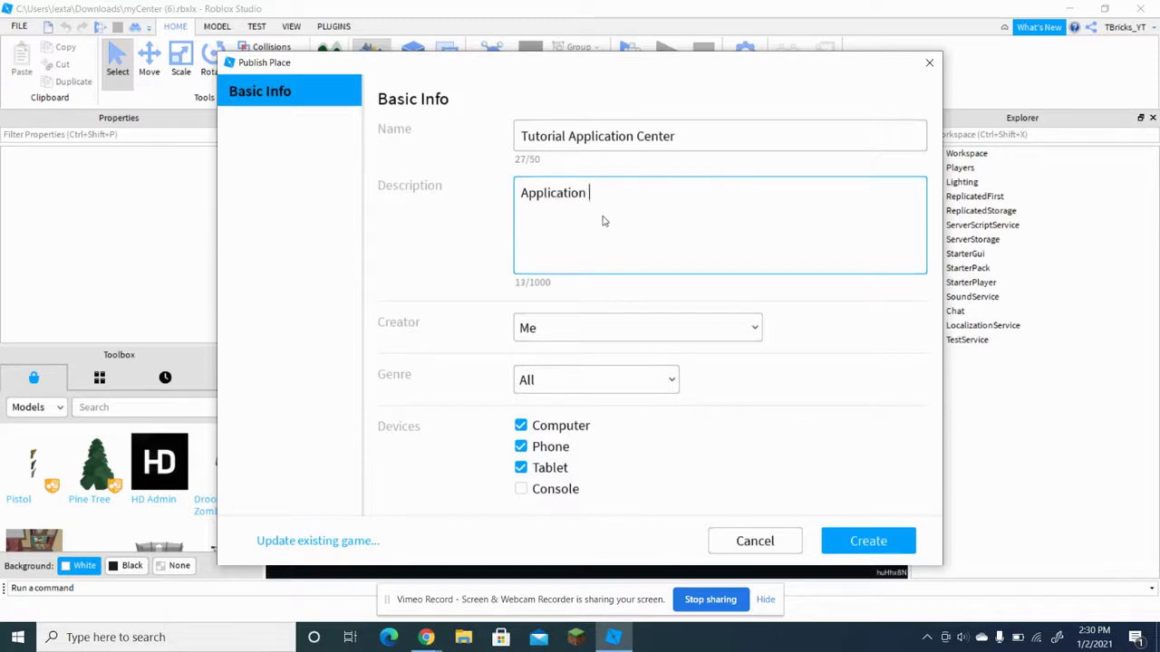
pyautogui.write('Center for m ')
pyautogui.write(' Roblox Tutorial')
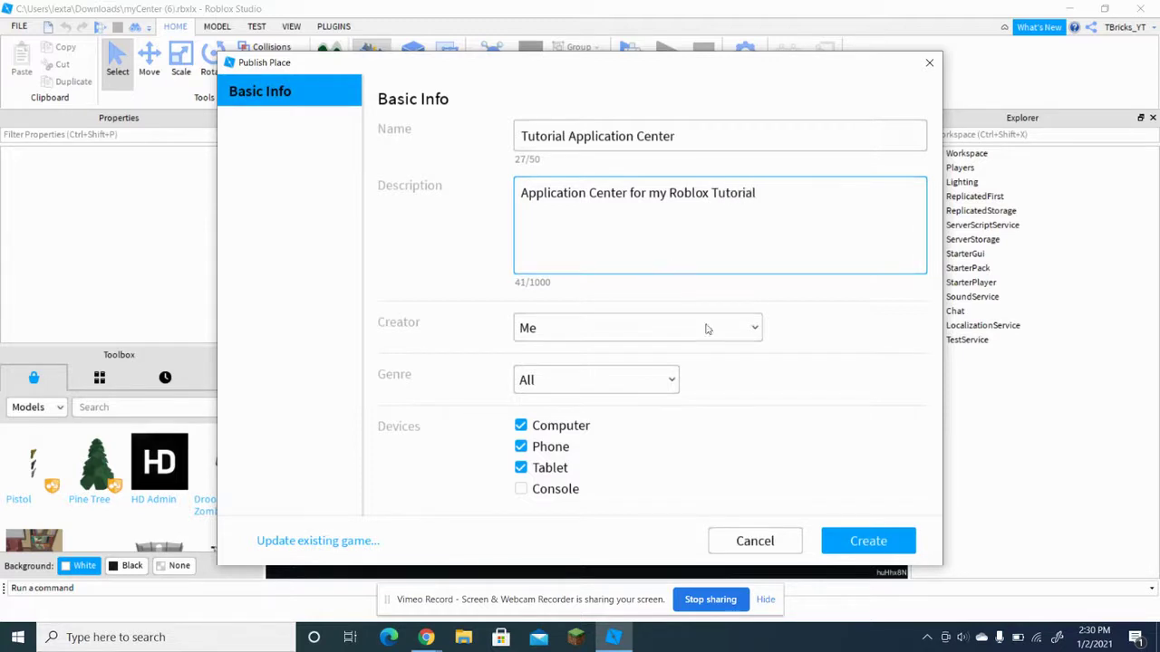
pyautogui.click(856, 543)
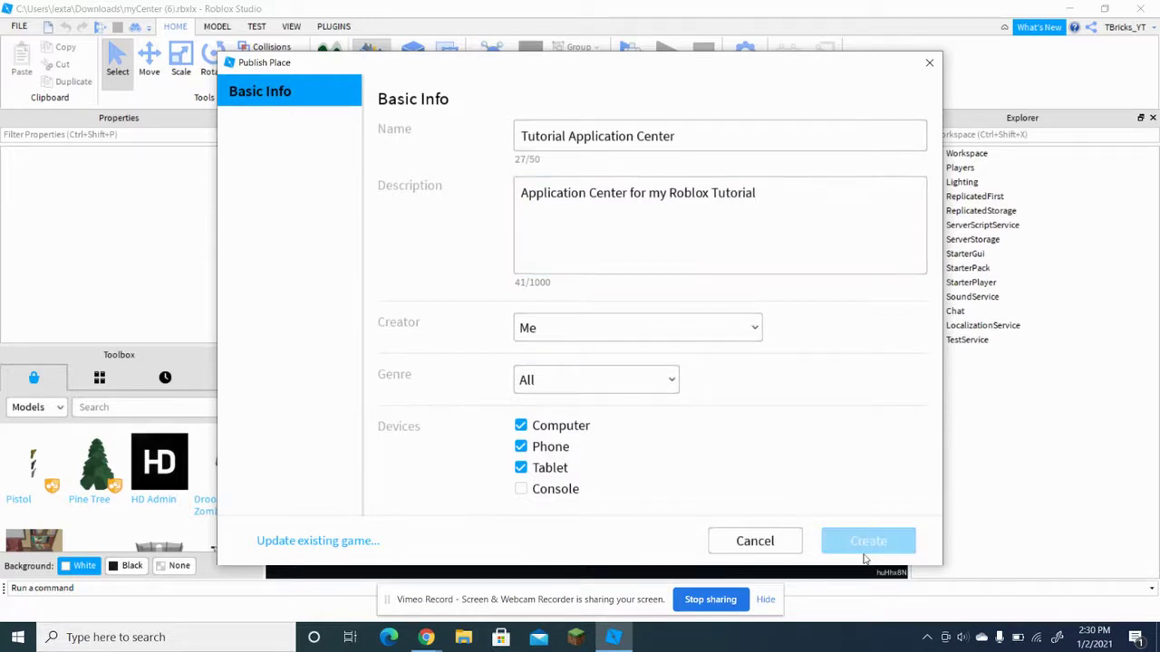
pyautogui.click(623, 518)
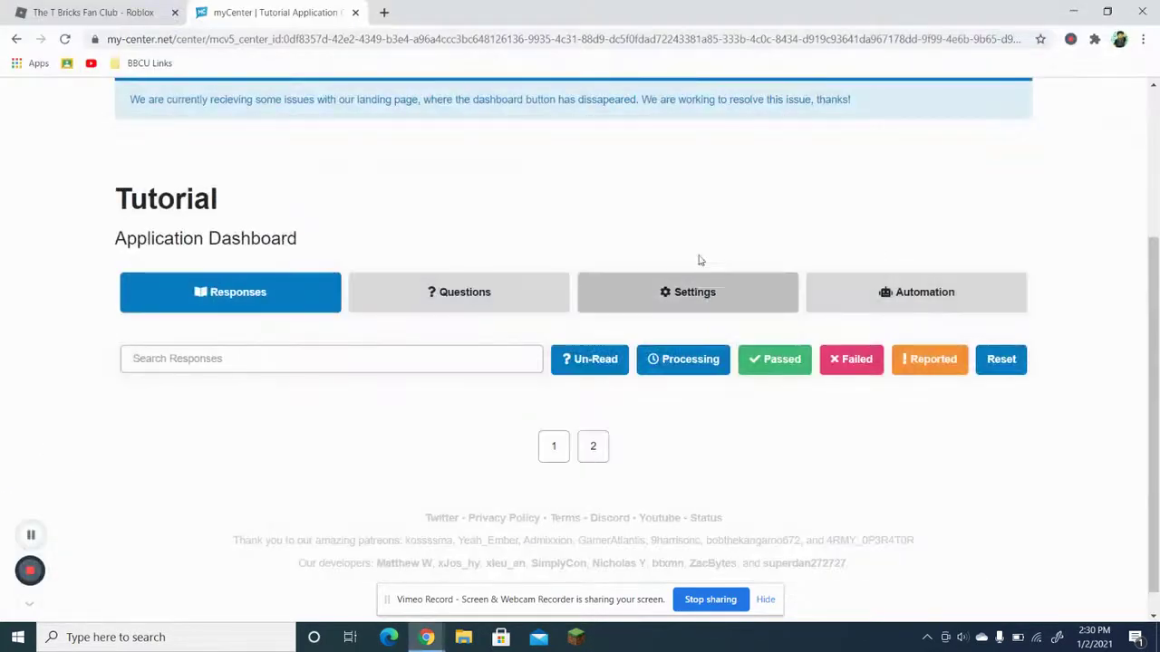
# Open Tutorial Application Center from My Creations on the Roblox site and launch it with Play
pyautogui.scroll(3, 698, 260)
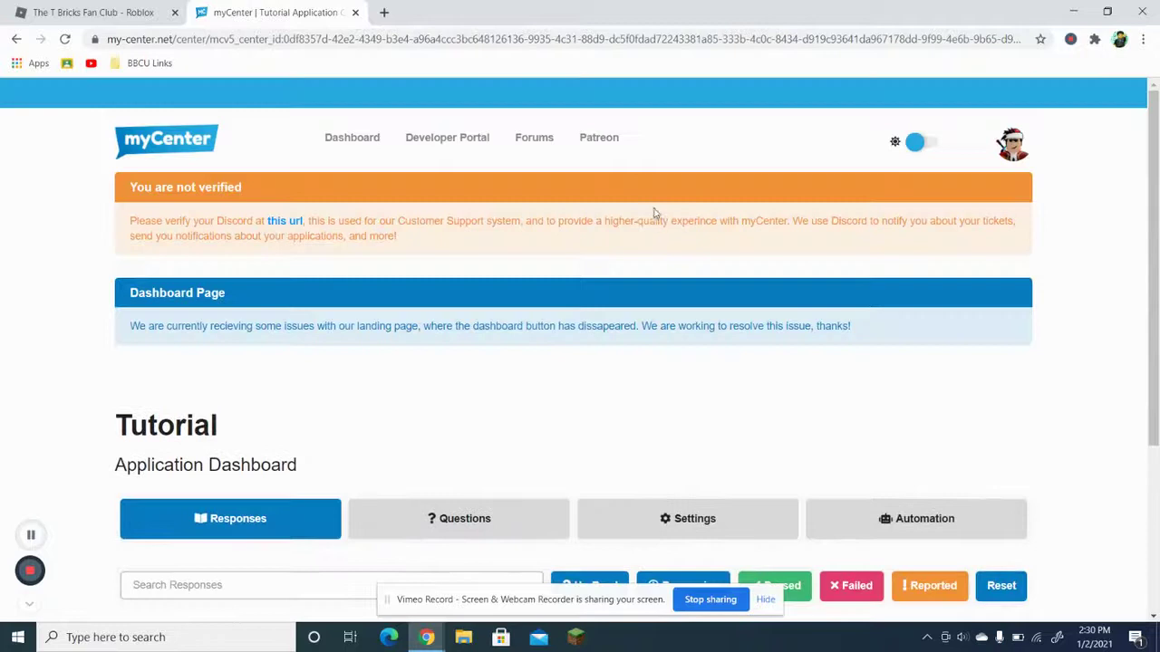
pyautogui.click(100, 12)
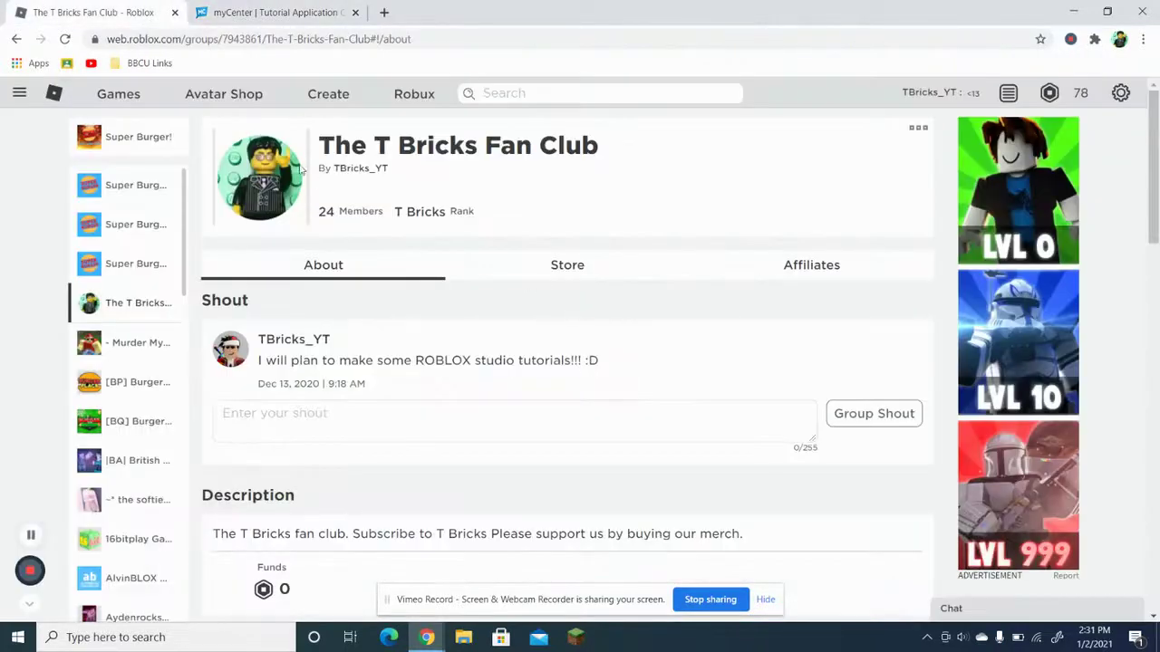
pyautogui.click(319, 102)
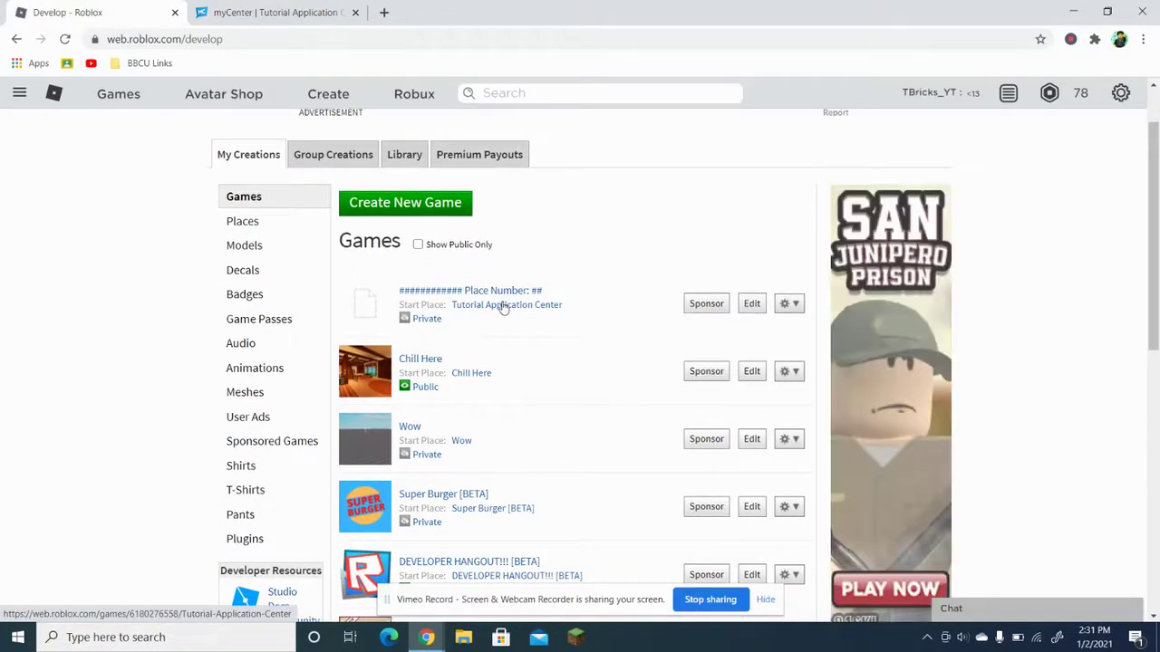
pyautogui.click(502, 304)
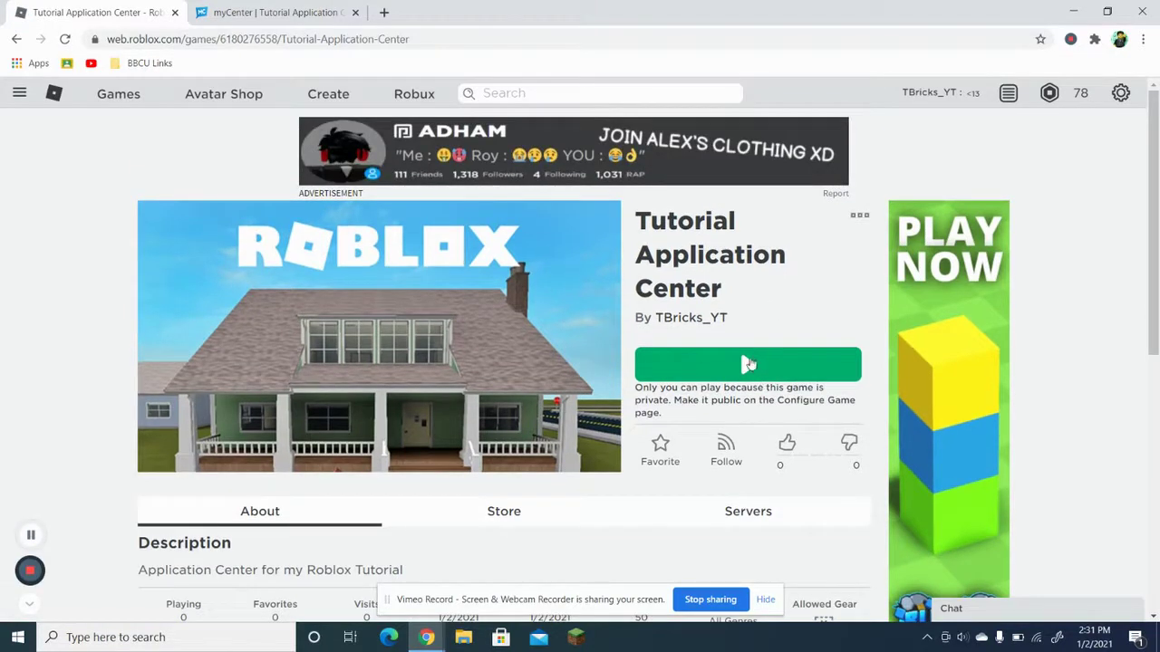
pyautogui.click(748, 363)
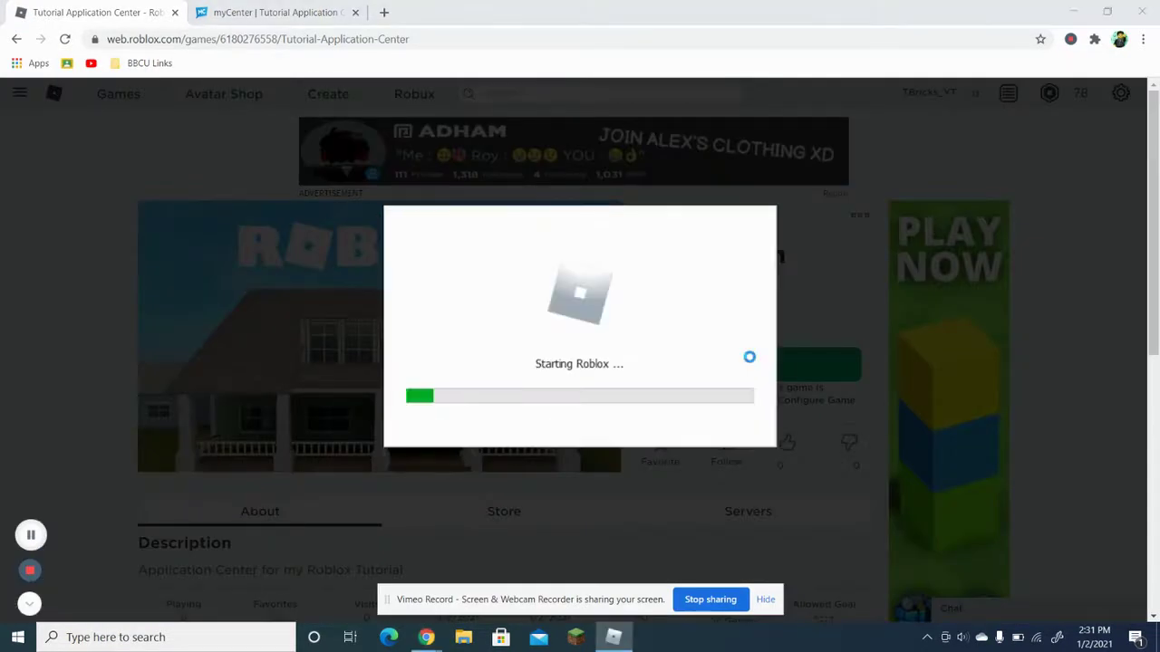